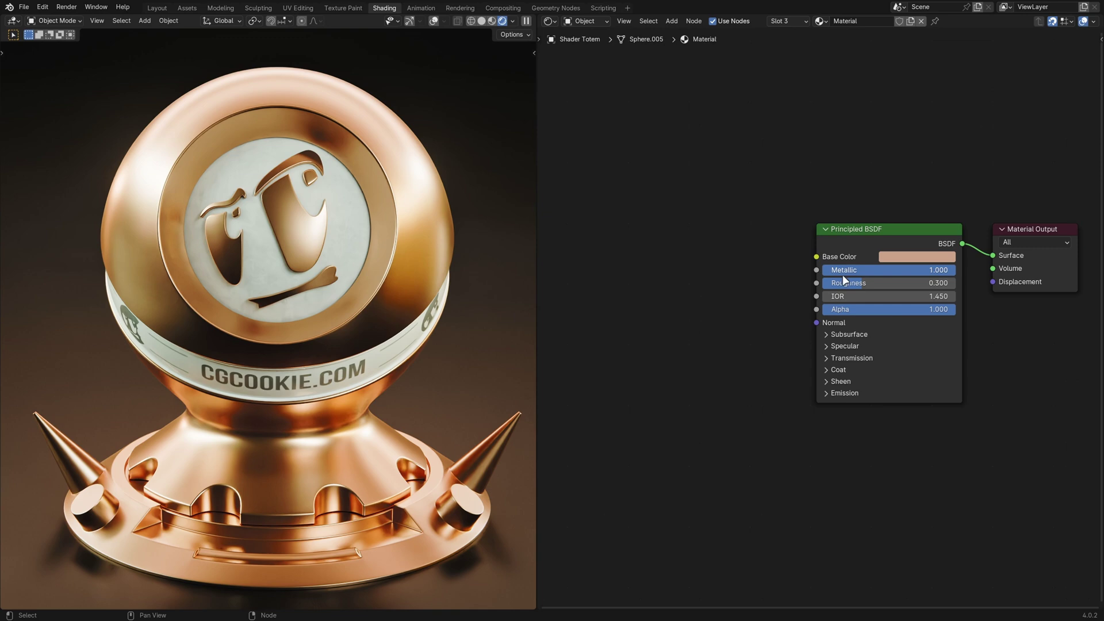
- Add a Noise Texture node driving the copper material's Roughness
drag(817, 283, 719, 258)
text(noise)
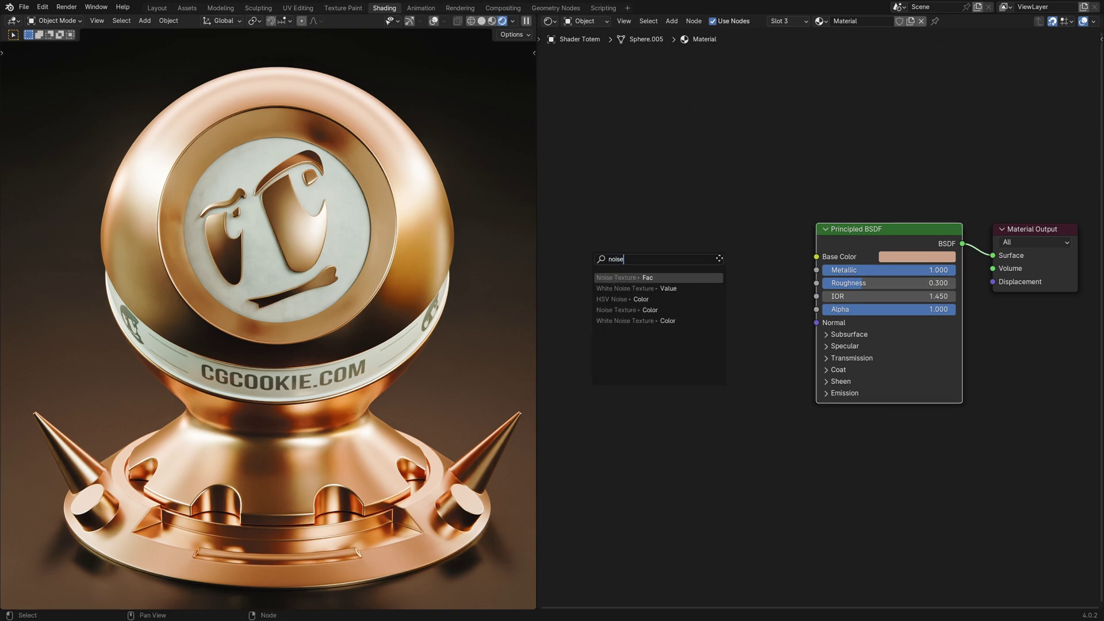
key(Return)
click(624, 260)
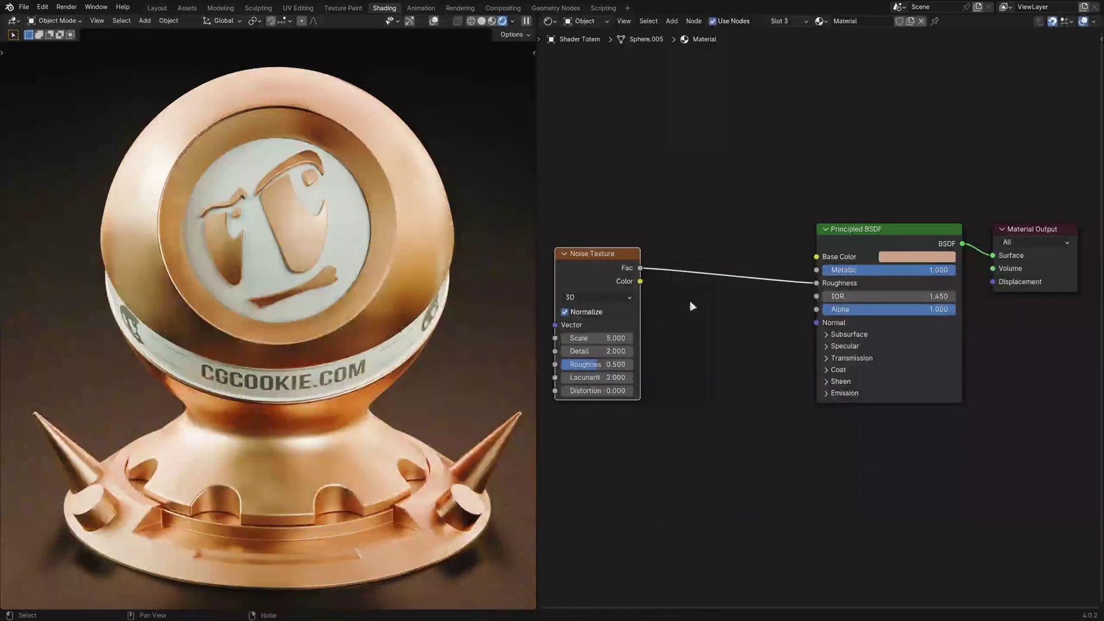
- Insert a Map Range between noise and roughness with To Min 0.1 and To Max 0.5
drag(640, 268, 688, 254)
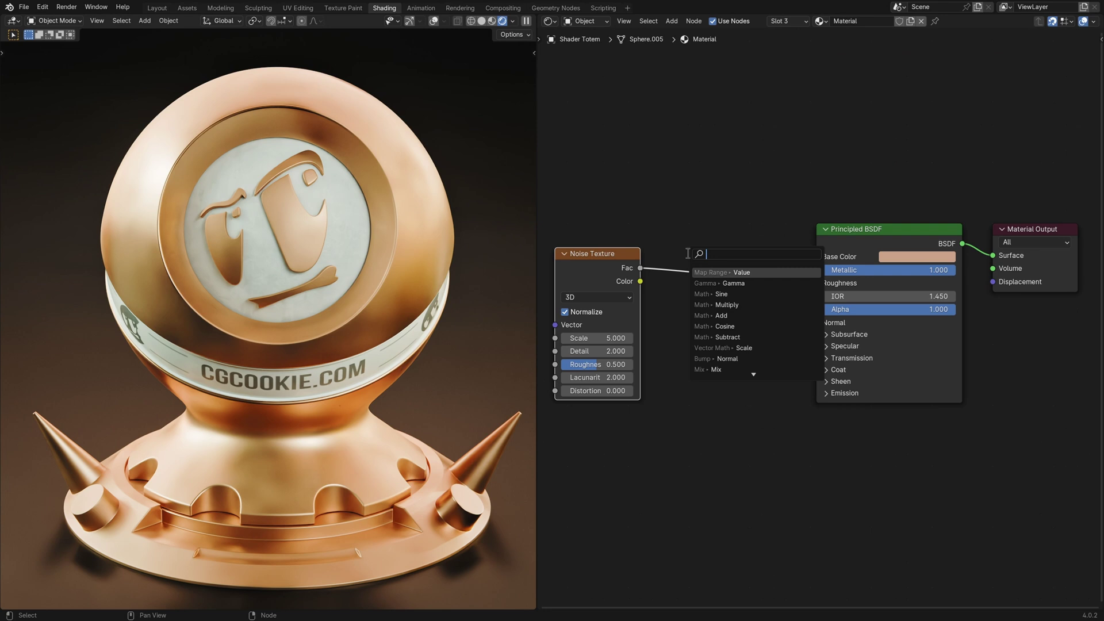
text(map)
key(Return)
click(691, 257)
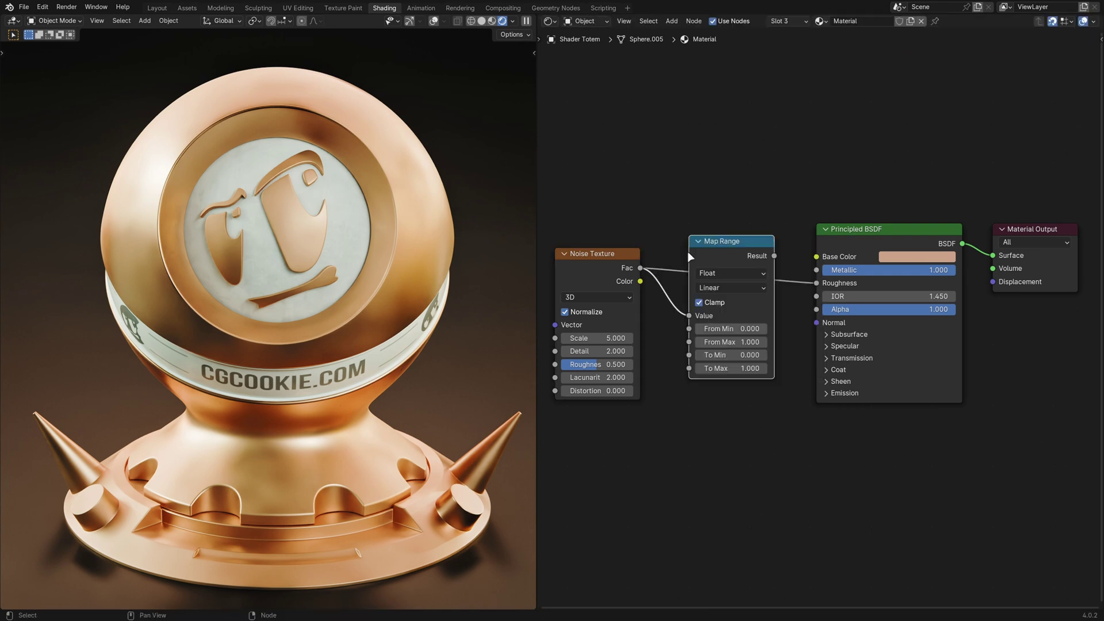
click(728, 356)
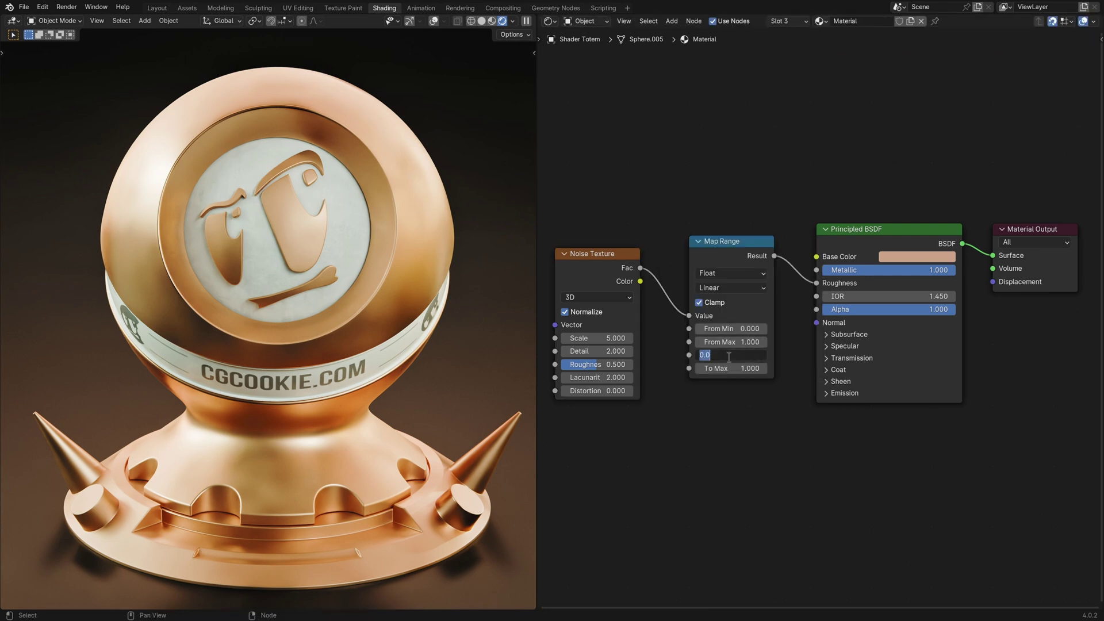
text(.1)
key(Return)
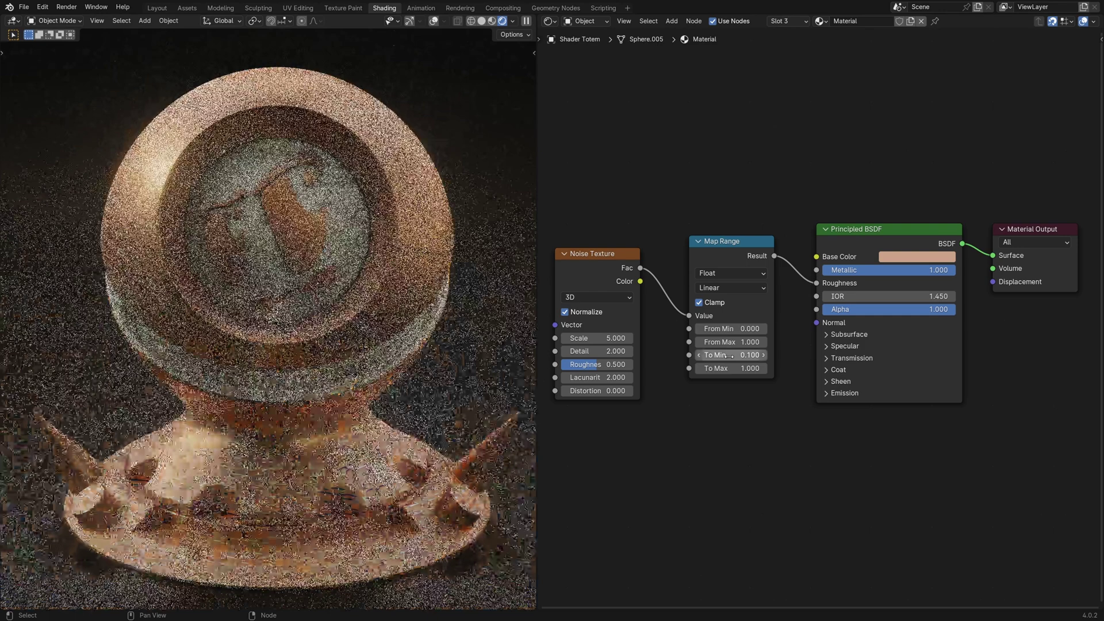
click(725, 367)
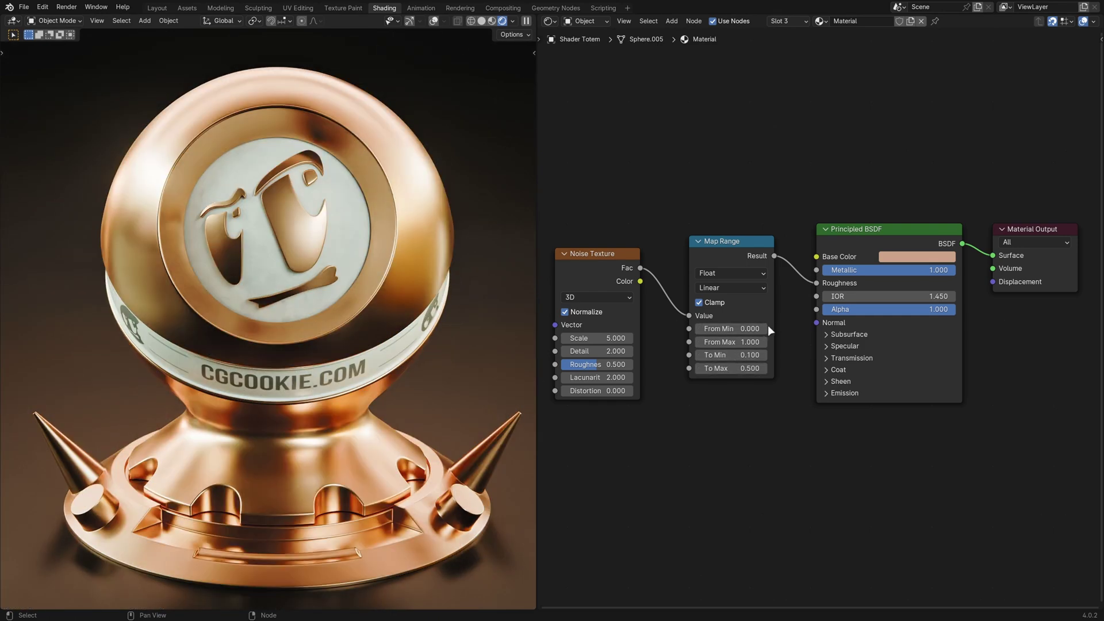
- Try different Map Range From Min/From Max values, then return them to 0.000 and 1.000
click(764, 328)
click(698, 342)
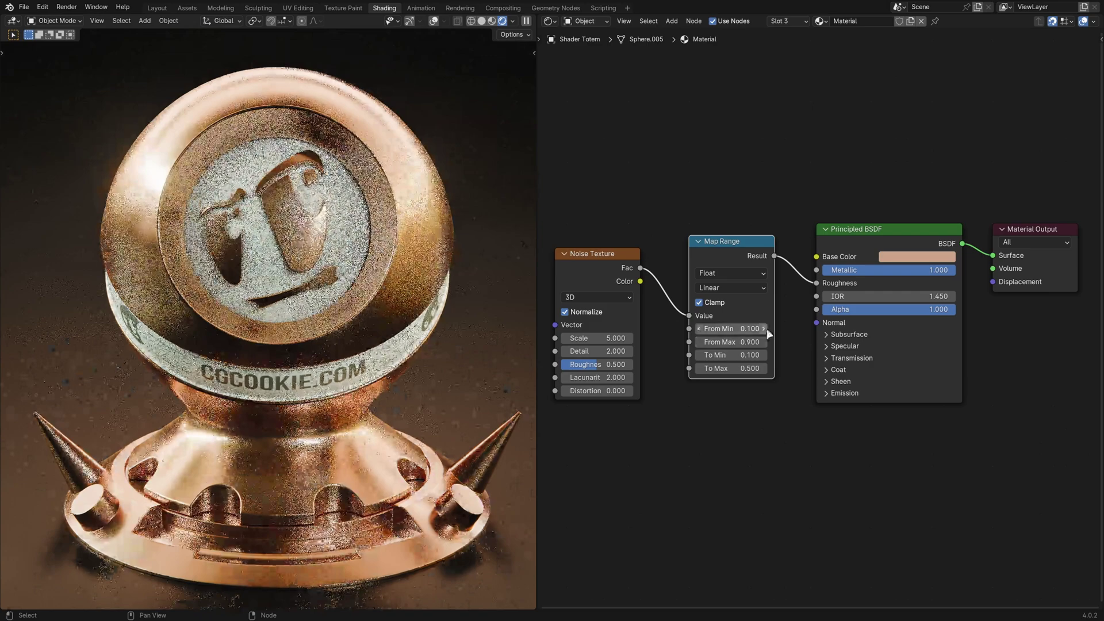
click(764, 329)
click(698, 341)
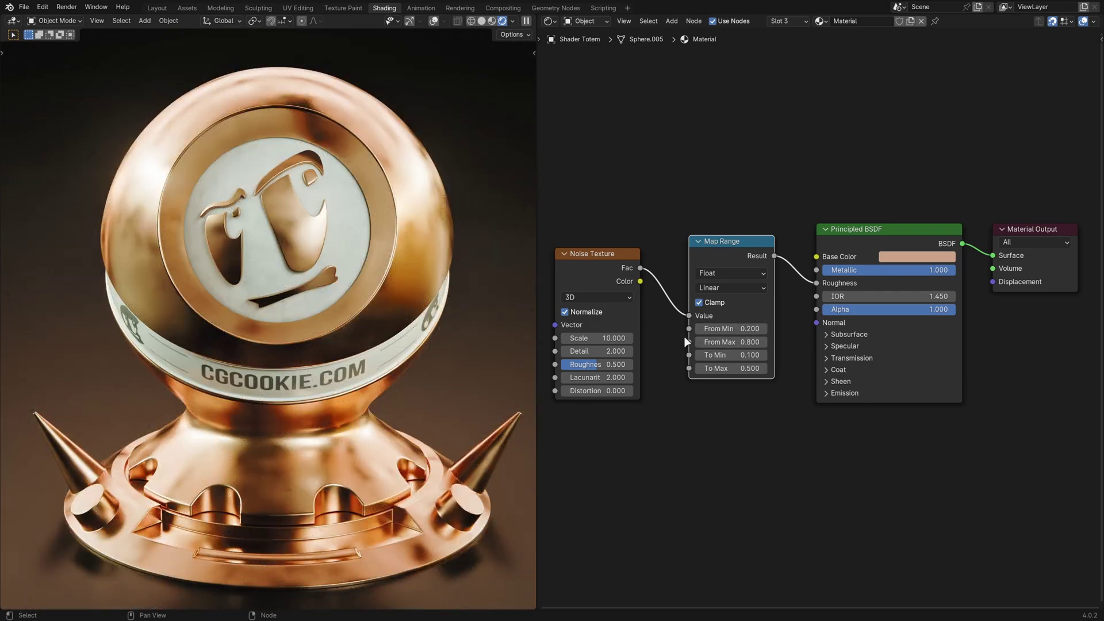
click(698, 329)
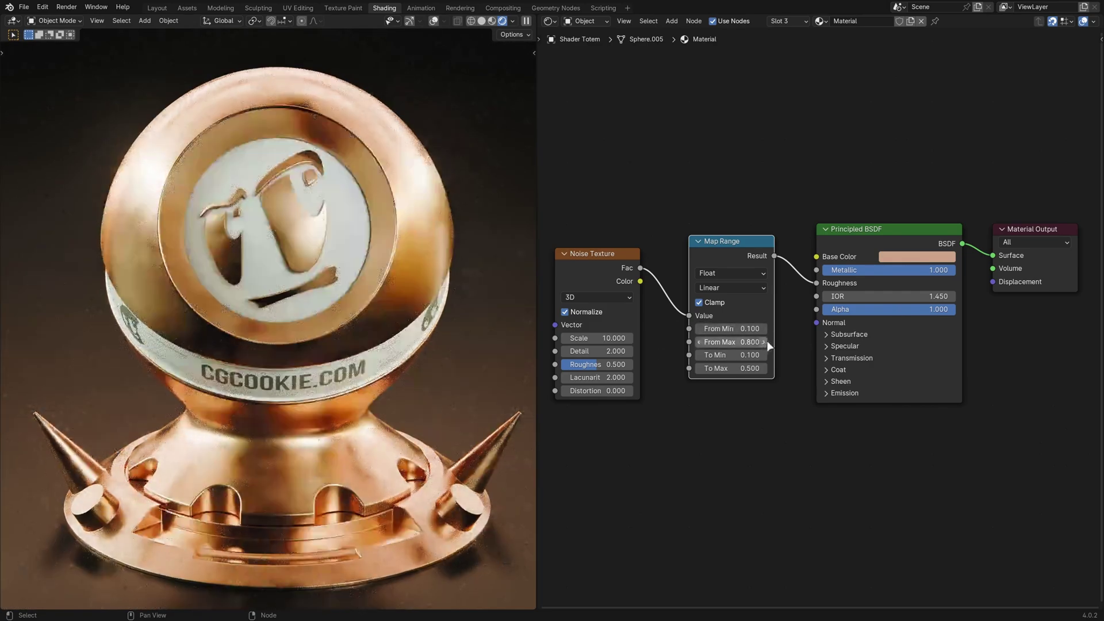
click(764, 341)
click(764, 341)
click(698, 328)
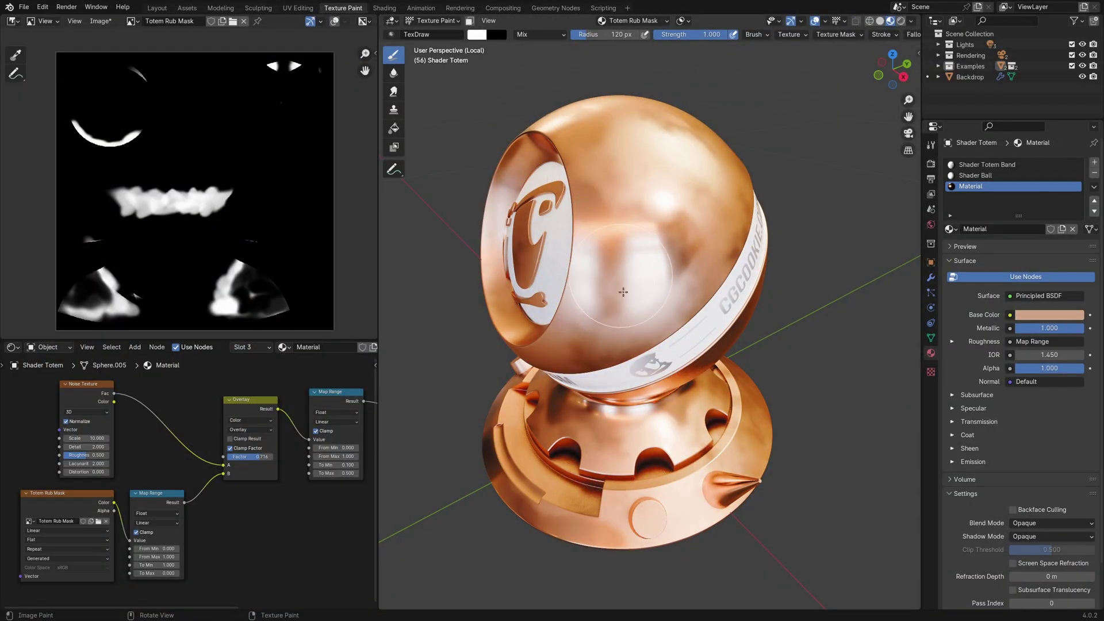
- Paint white wear patches into the Totem Rub Mask over the sphere's top, sides and base
mouse_move(623, 292)
mouse_down()
mouse_move(694, 190)
mouse_move(663, 188)
mouse_move(610, 172)
mouse_up()
mouse_move(609, 173)
middle_down()
mouse_move(660, 247)
mouse_move(632, 253)
middle_up()
mouse_move(632, 253)
mouse_down()
mouse_move(615, 270)
mouse_move(698, 314)
mouse_move(665, 222)
mouse_up()
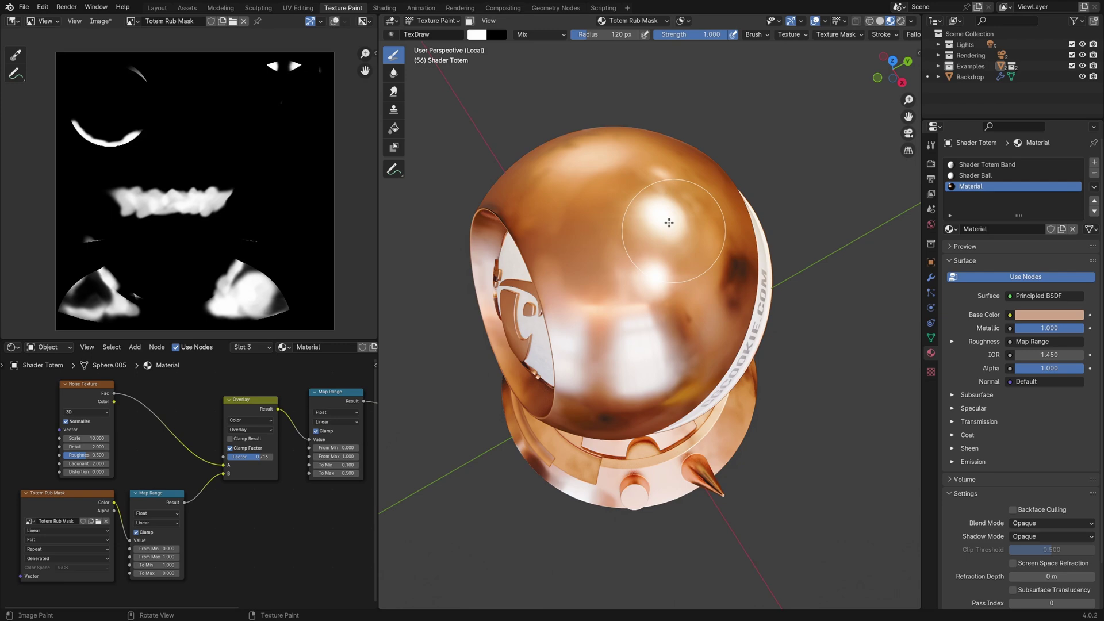
mouse_move(665, 222)
middle_down()
mouse_move(712, 256)
mouse_move(624, 288)
middle_up()
drag(624, 288, 629, 289)
middle_drag(629, 289, 615, 224)
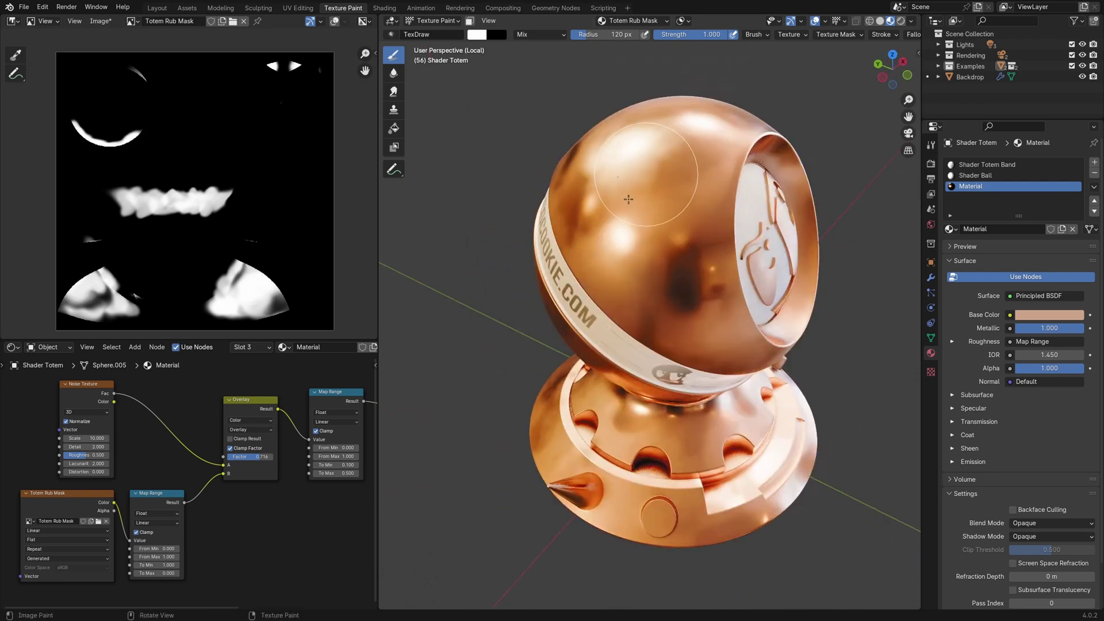
mouse_move(615, 224)
mouse_down()
mouse_move(678, 276)
mouse_move(639, 238)
mouse_up()
middle_drag(639, 238, 661, 189)
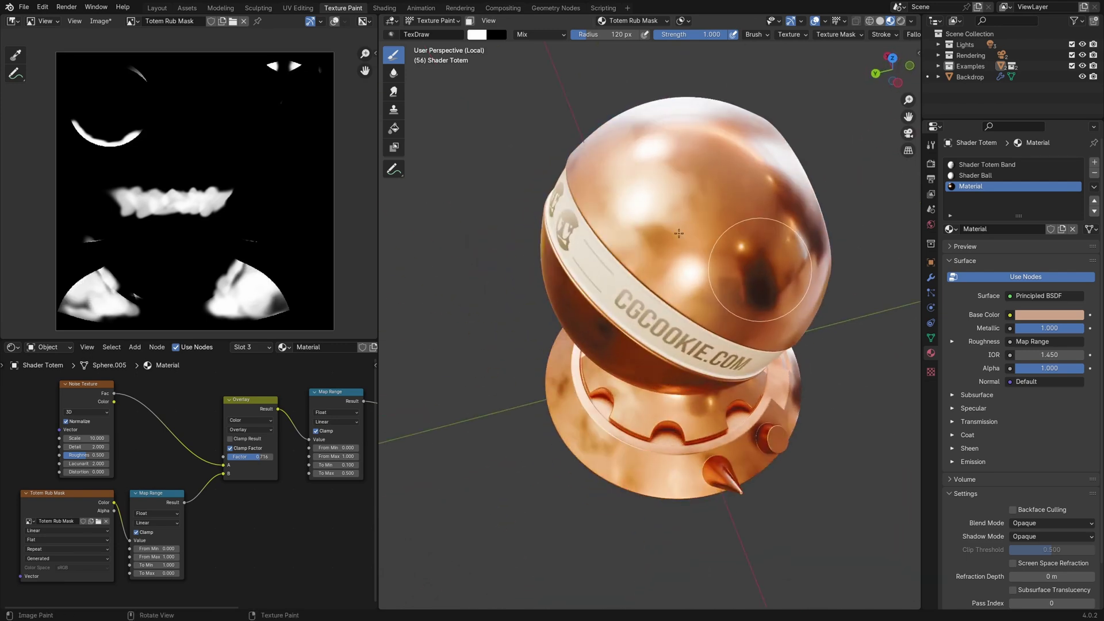
drag(661, 189, 697, 147)
mouse_move(697, 148)
middle_down()
mouse_move(623, 253)
mouse_move(715, 246)
middle_up()
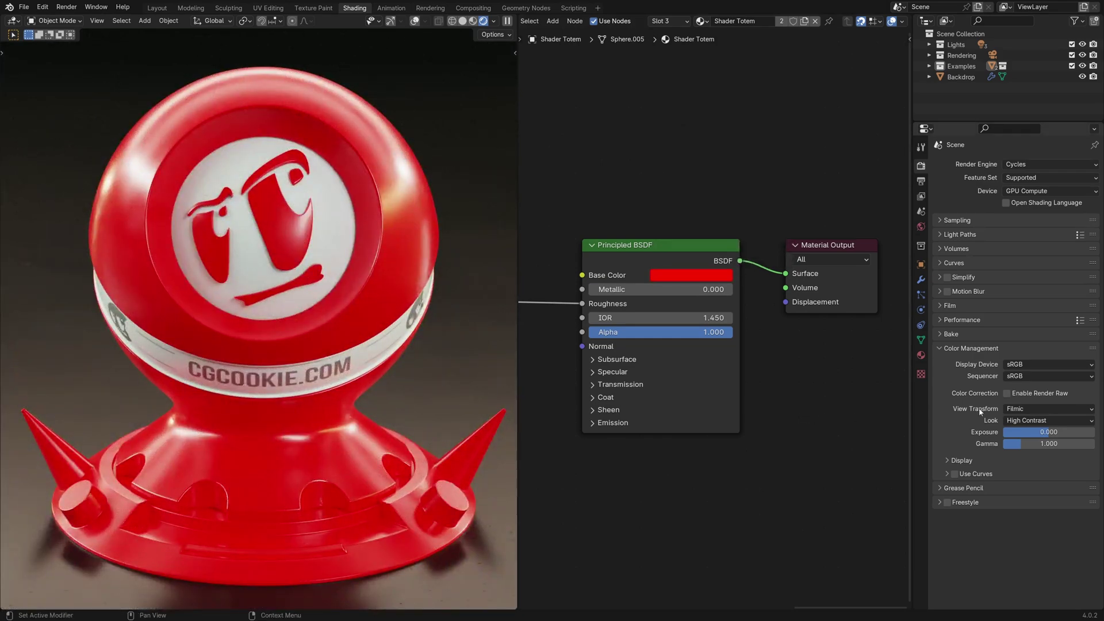
- Switch the view transform to AgX and darken the red base colour's value to 0.536
click(1017, 409)
click(1016, 433)
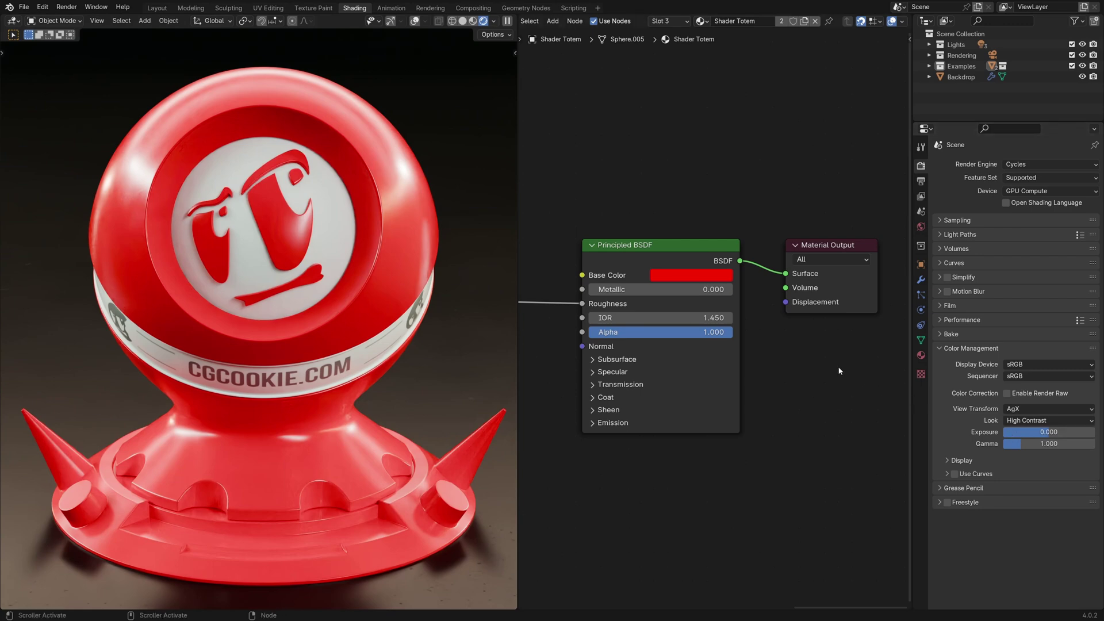
click(726, 277)
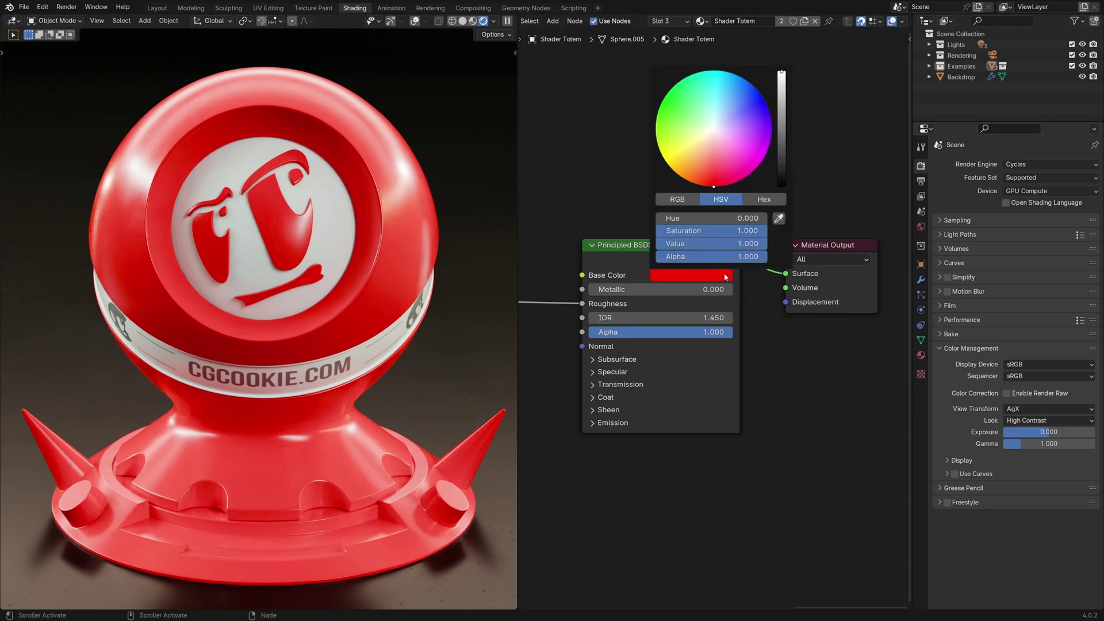
drag(716, 244, 716, 246)
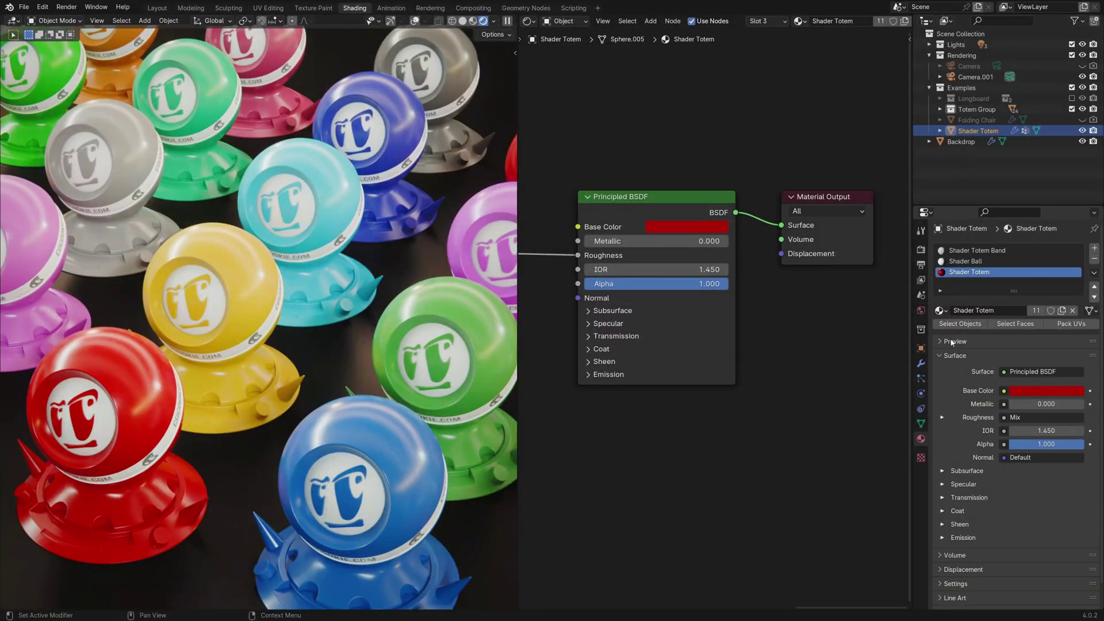
- Brighten the blue totem's base colour value
click(710, 228)
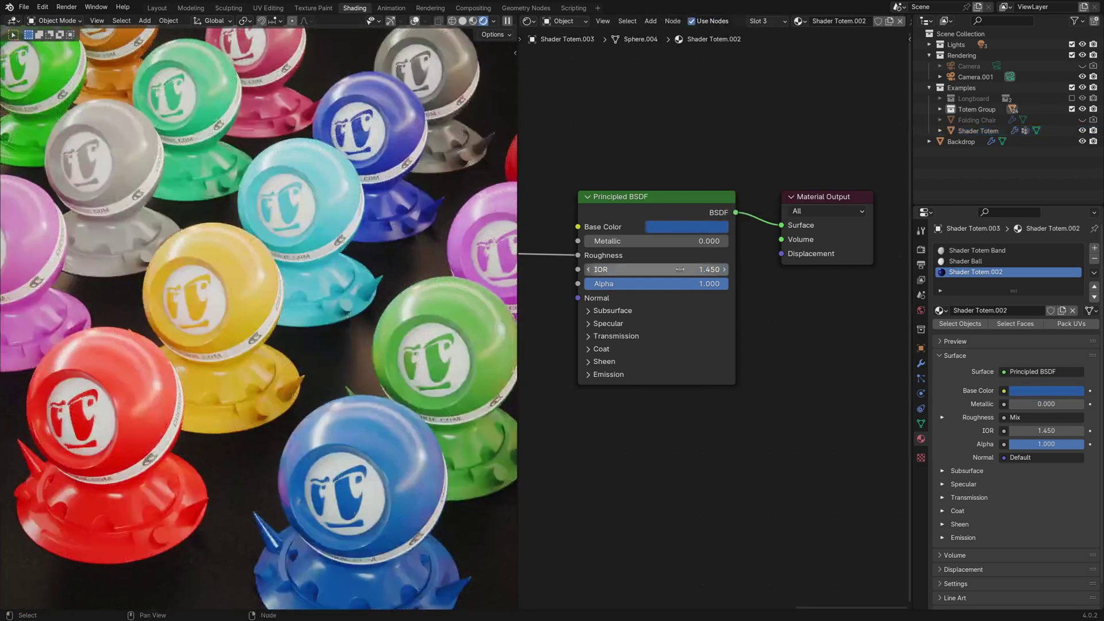
click(694, 228)
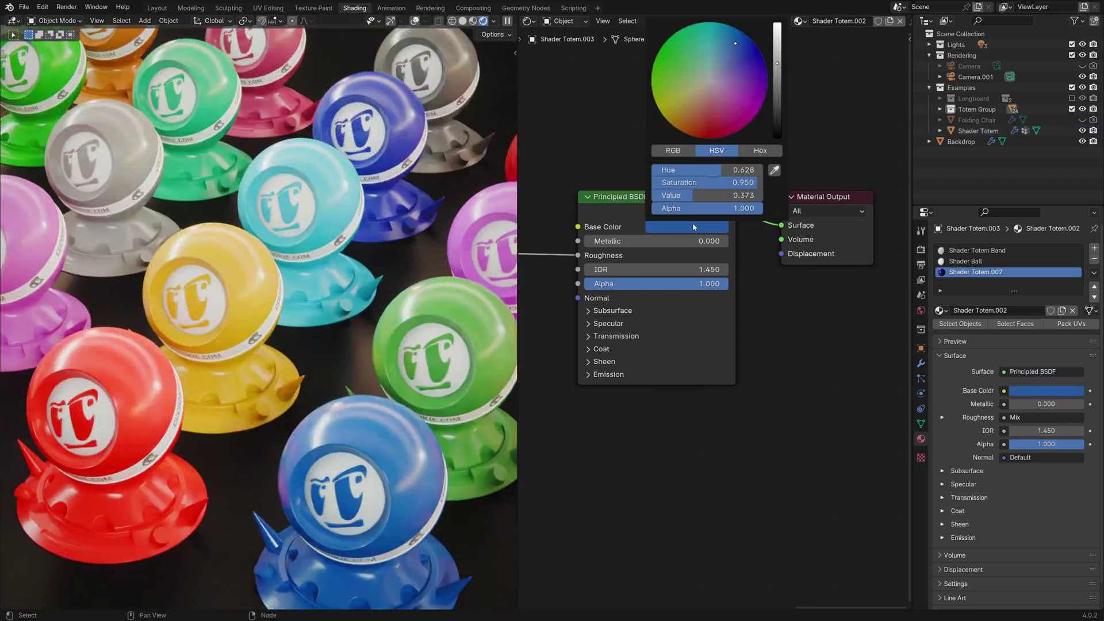
drag(707, 195, 747, 195)
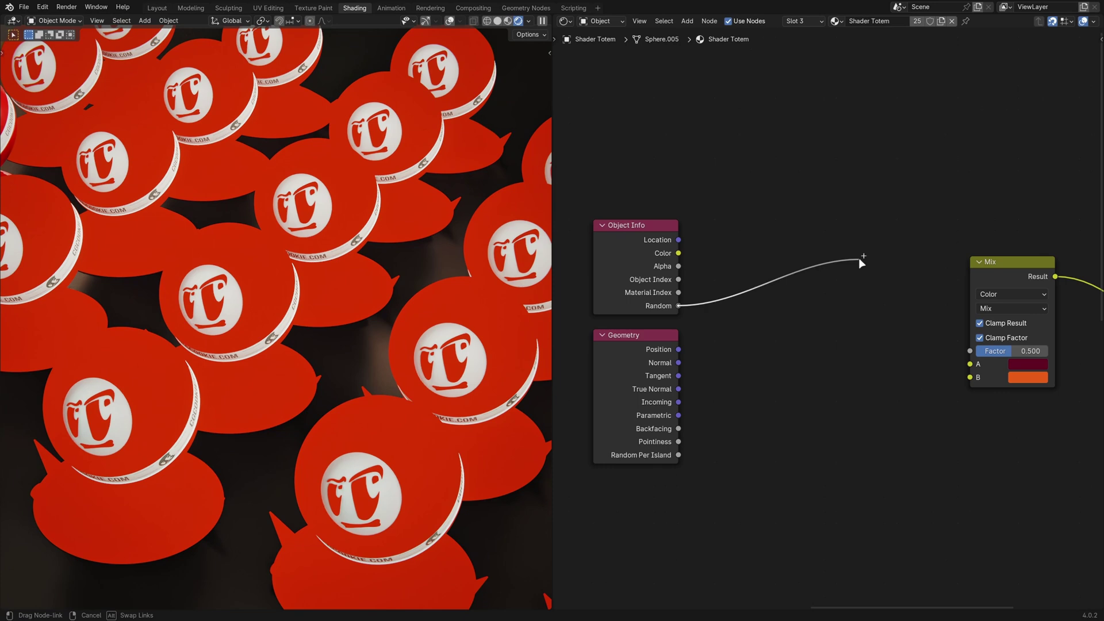
- Combine Object Info Random with Random Per Island and route it through a new Map Range node
drag(979, 352, 977, 352)
drag(678, 455, 970, 351)
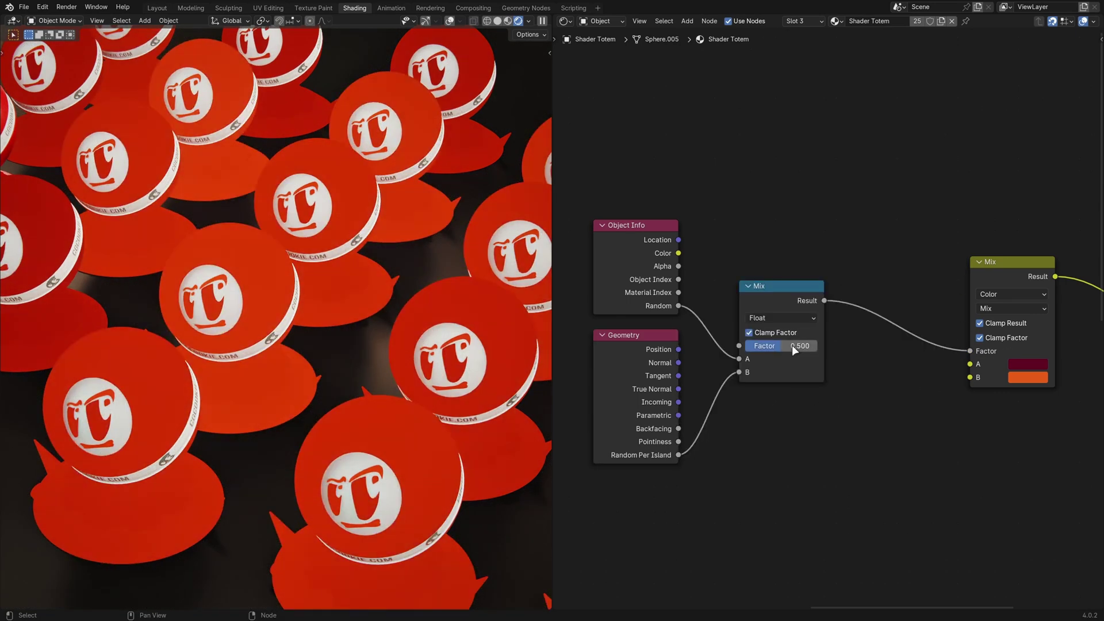
key(shift+a)
text(map range)
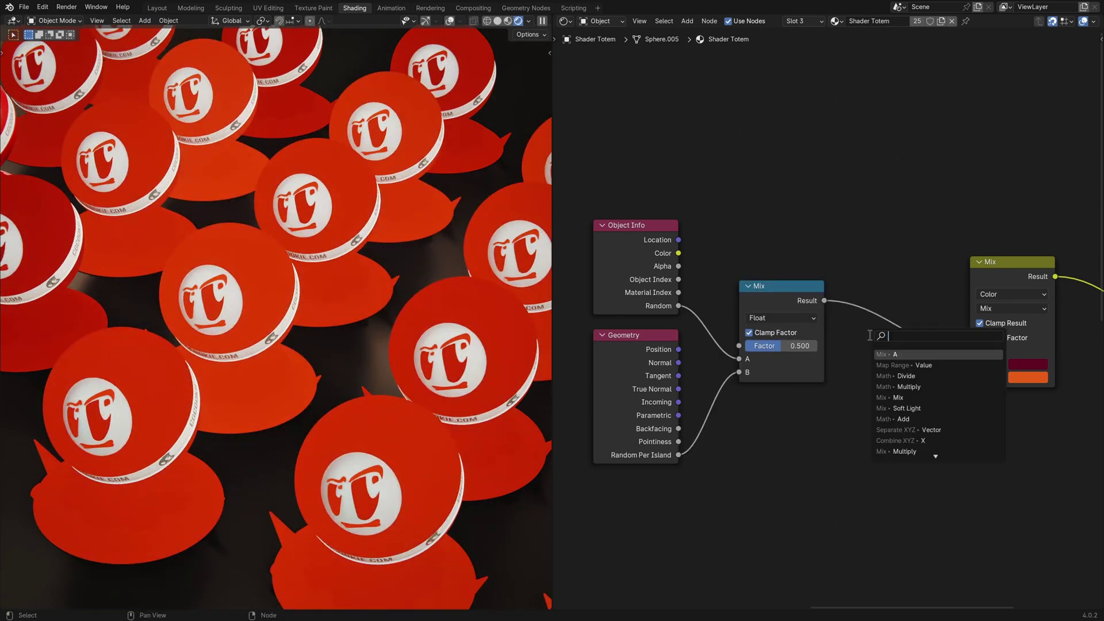
key(Return)
click(853, 278)
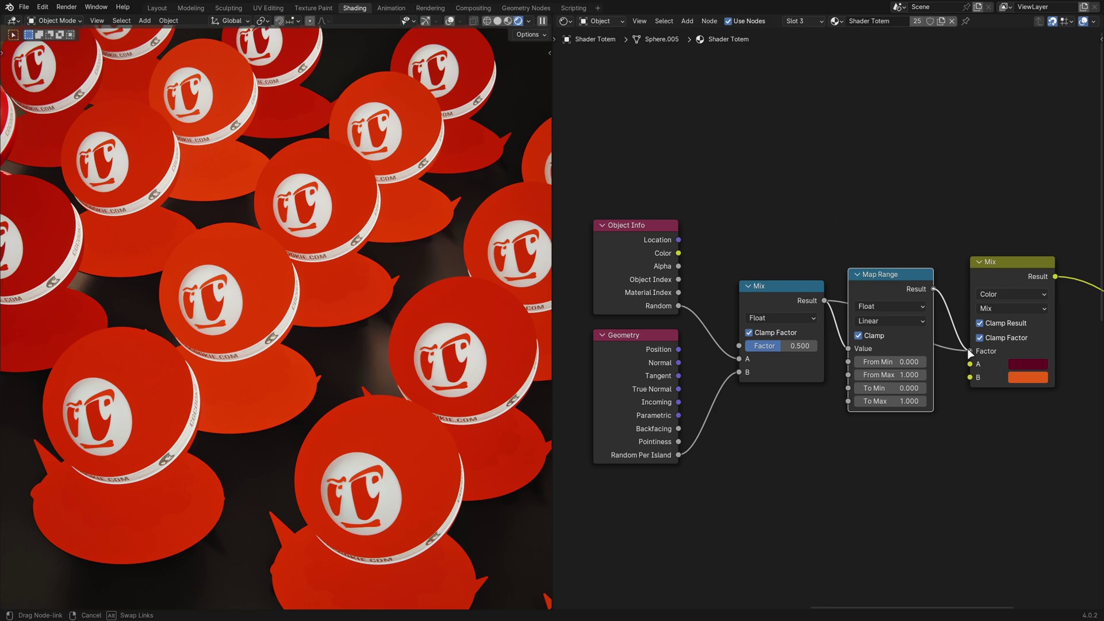
- Set the Map Range From Min to 0.3 and From Max to 0.7
click(890, 361)
text(0.3)
key(Tab)
text(0.7)
key(Return)
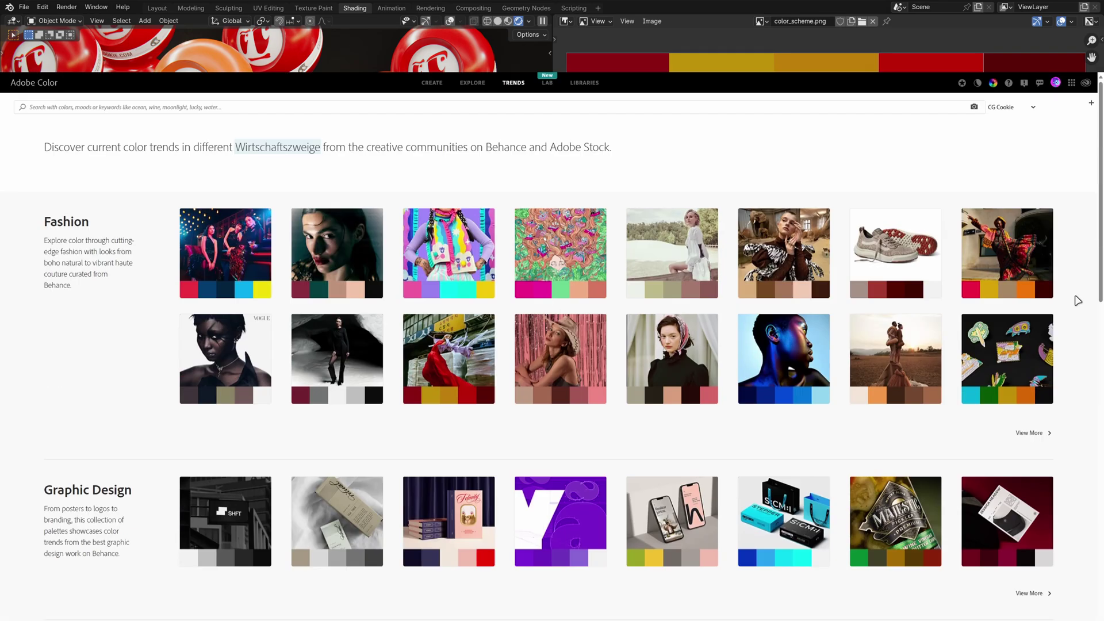
scroll(1076, 228, down, 4)
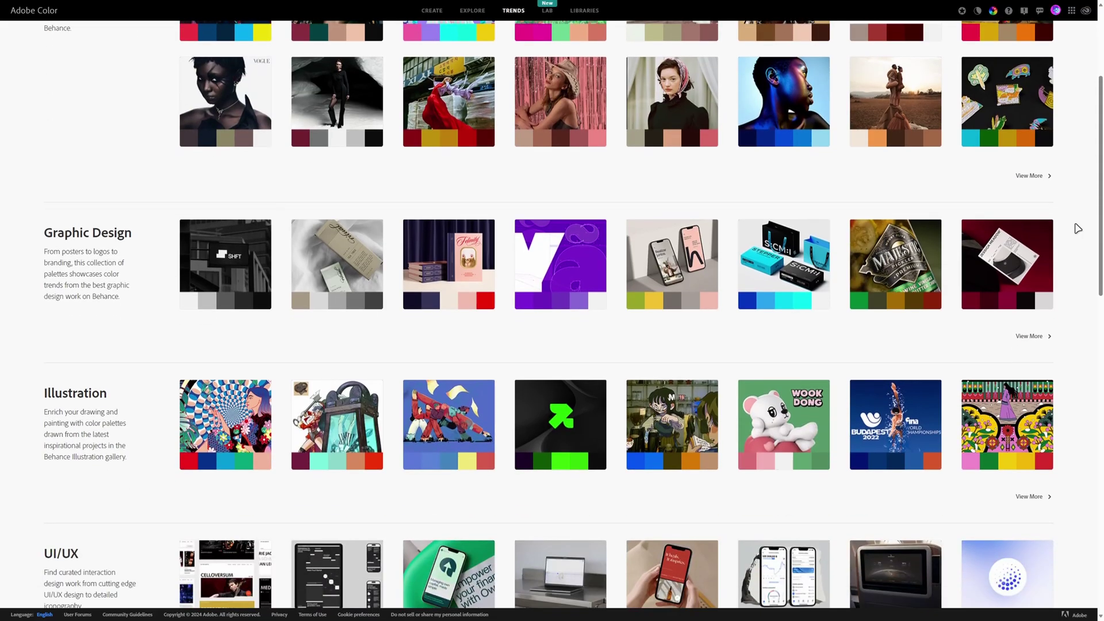
scroll(1077, 229, down, 5)
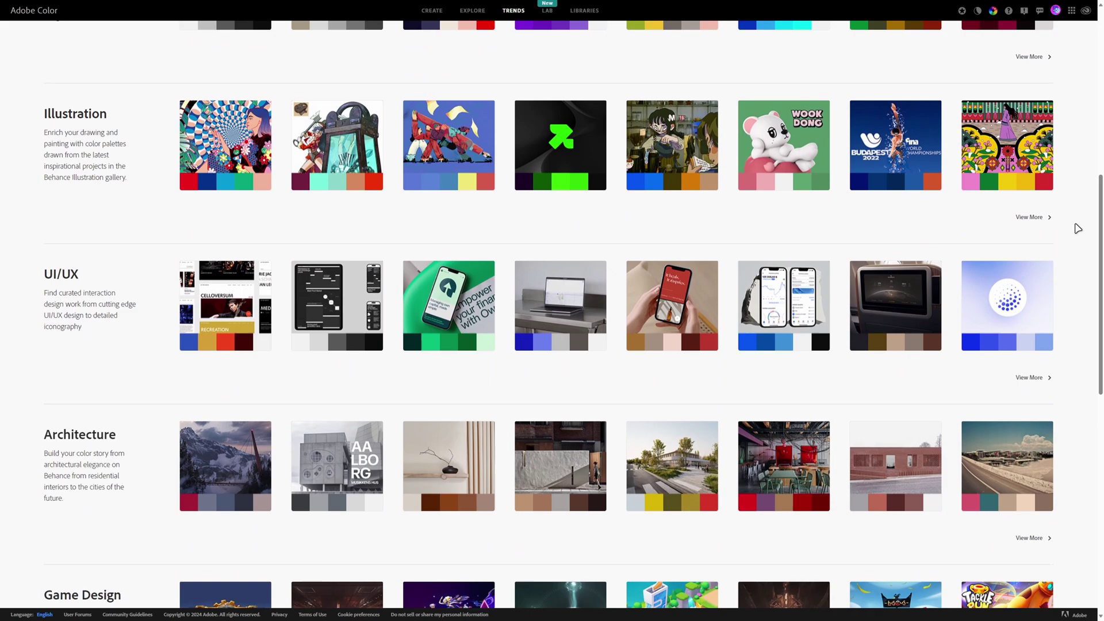
scroll(1077, 228, down, 5)
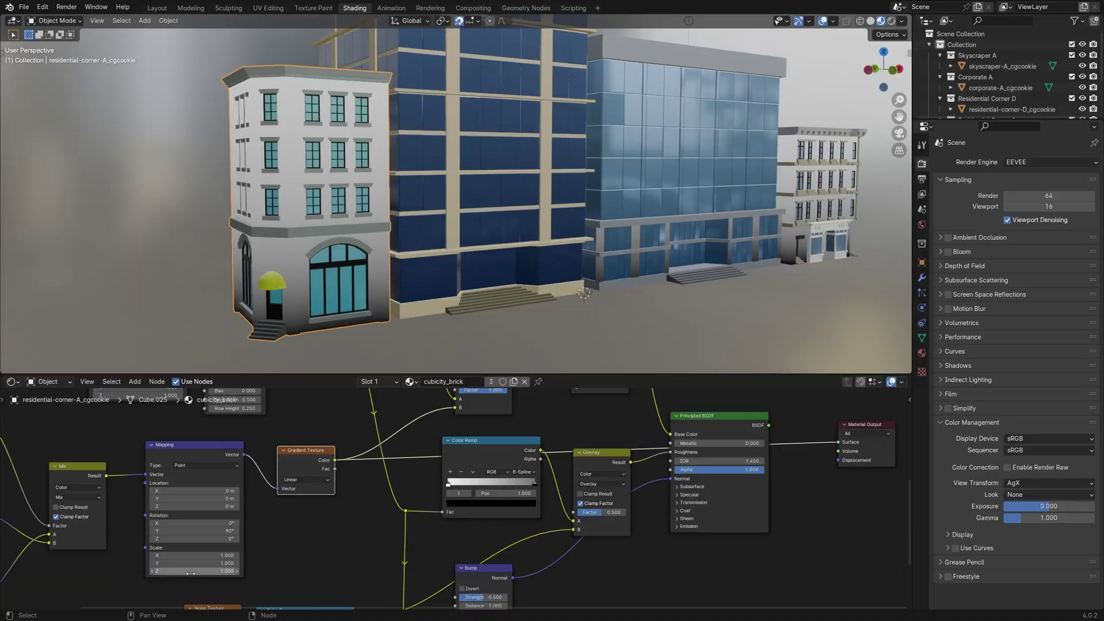
- Squash the Mapping node's Scale Z to 0.320 and lower the Soft Light Factor to about 0.316
drag(190, 574, 151, 573)
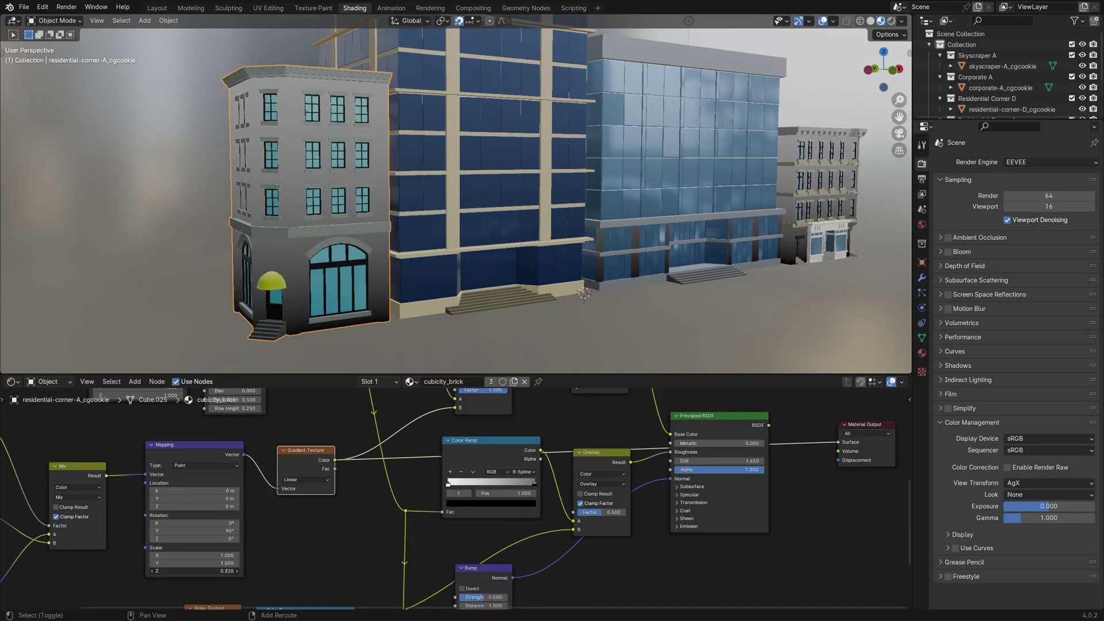
middle_drag(593, 427, 582, 513)
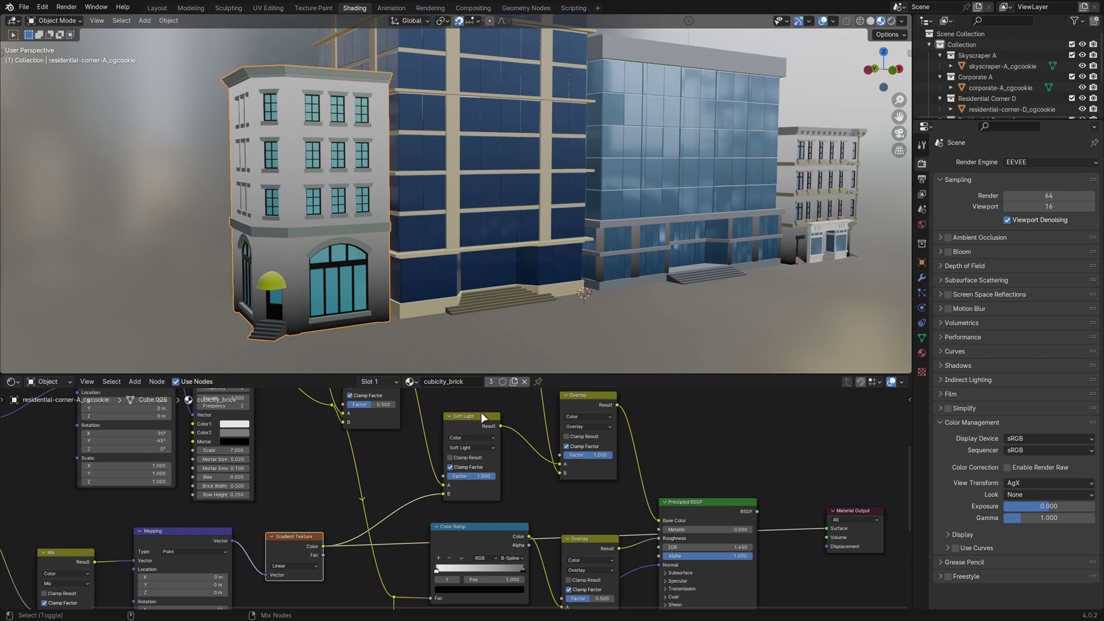
drag(478, 476, 462, 476)
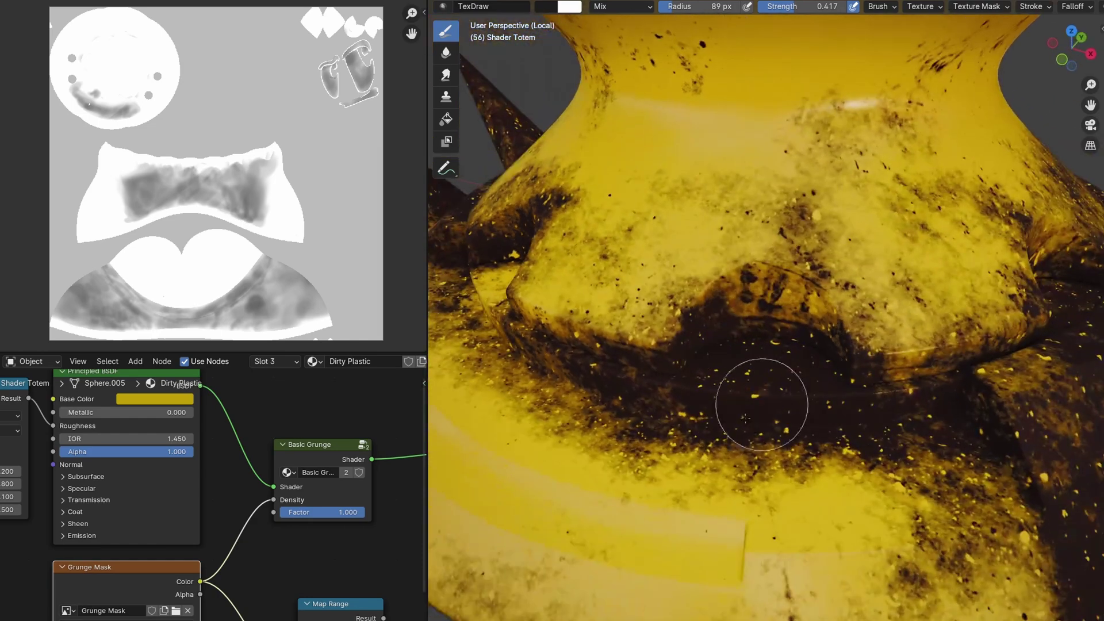
- Paint over the dark grunge on the yellow body, cone spike and wavy band to clear the grime
mouse_move(745, 418)
mouse_down()
mouse_move(838, 414)
mouse_move(660, 406)
mouse_move(874, 428)
mouse_move(650, 435)
mouse_up()
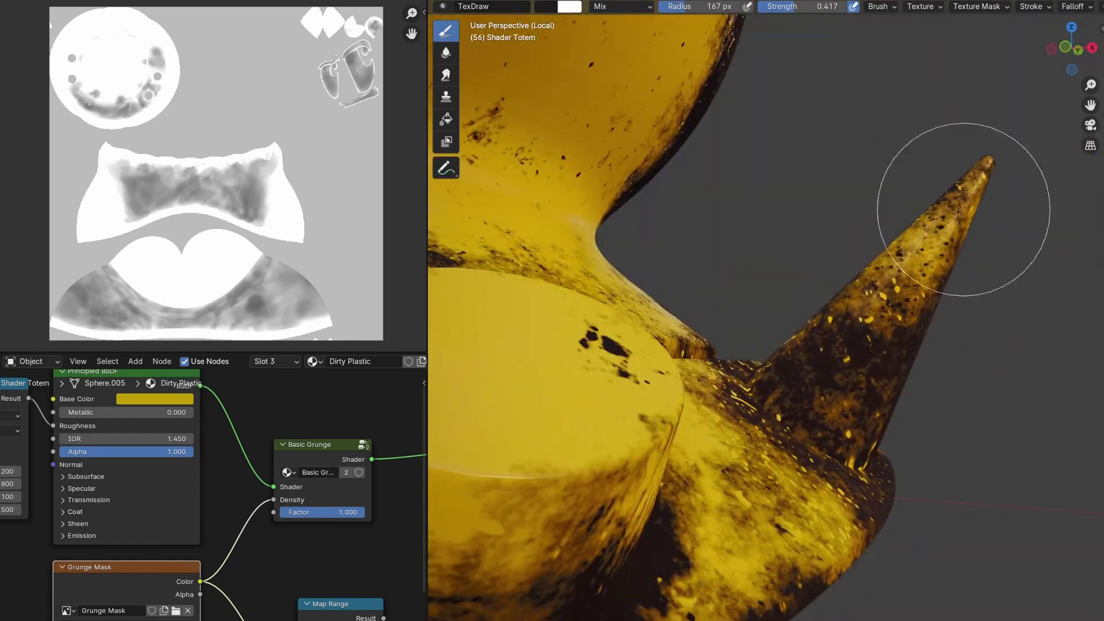
mouse_move(924, 198)
mouse_down()
mouse_move(926, 234)
mouse_move(917, 198)
mouse_move(856, 332)
mouse_up()
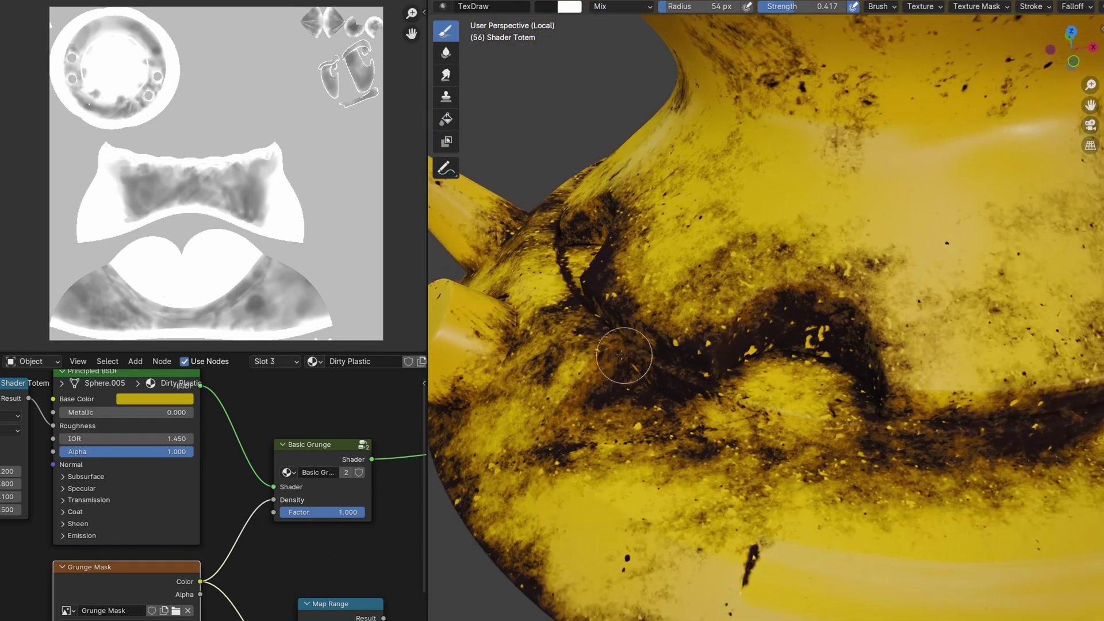
drag(625, 358, 557, 336)
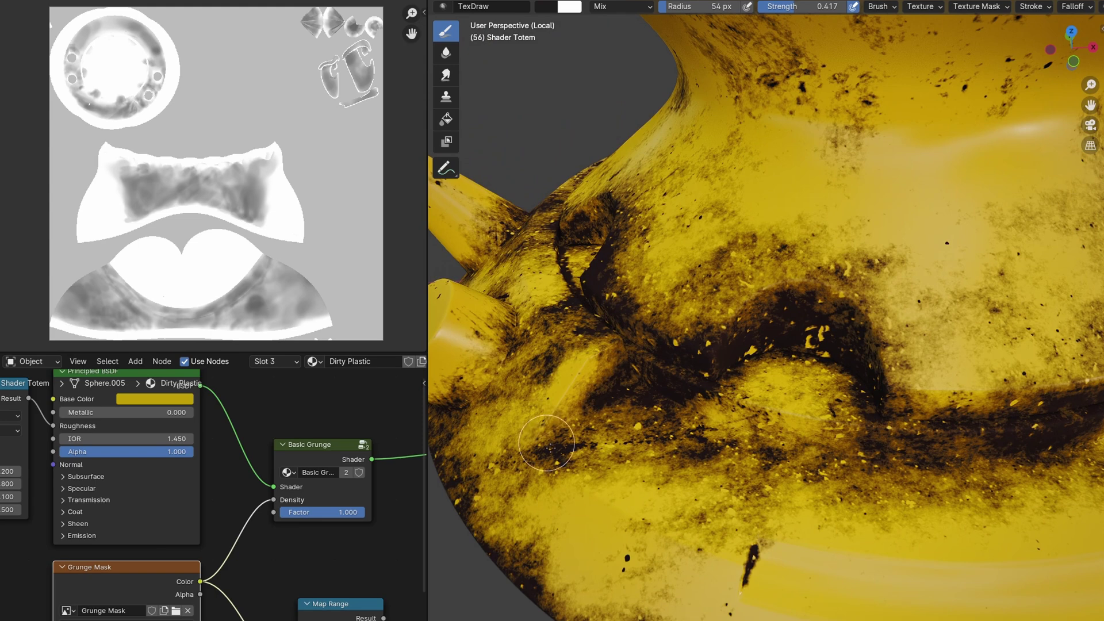
middle_drag(557, 336, 726, 416)
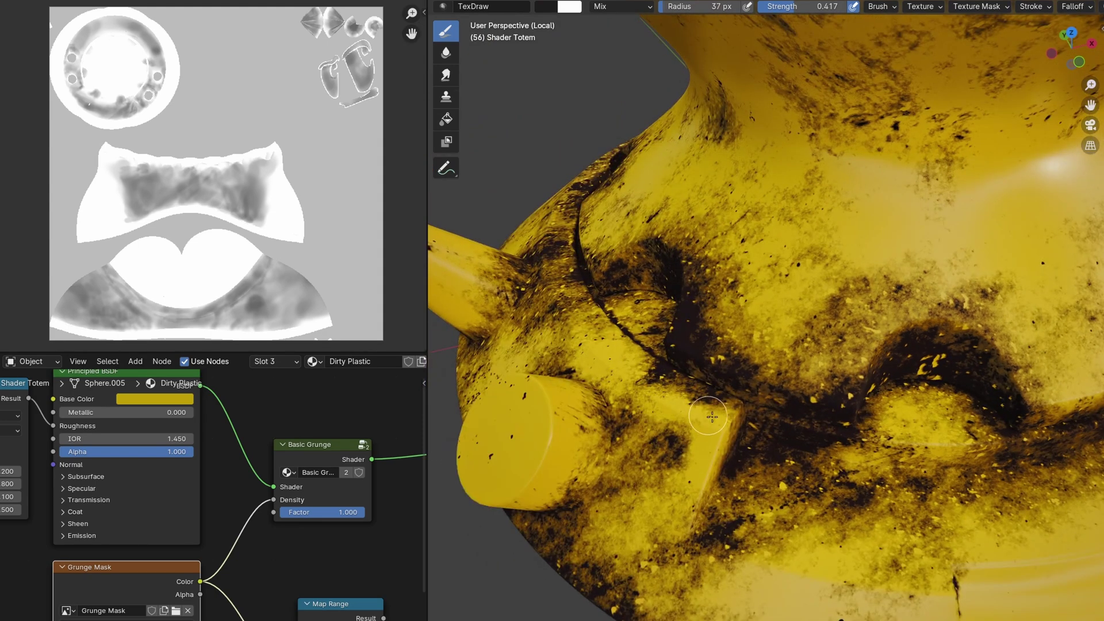
middle_drag(712, 417, 621, 376)
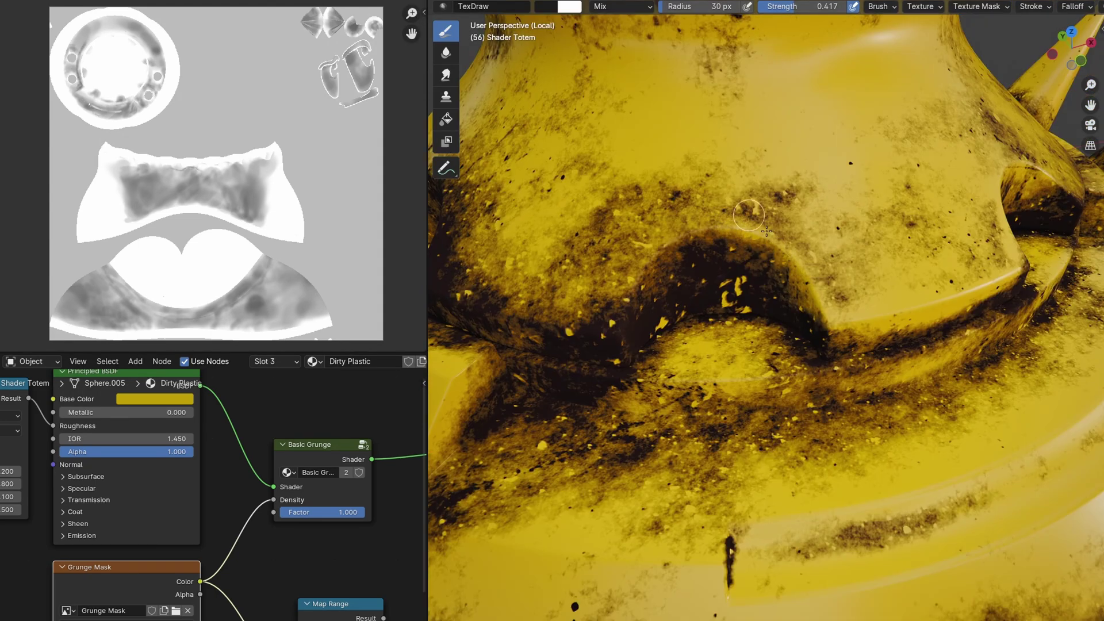
drag(766, 231, 653, 253)
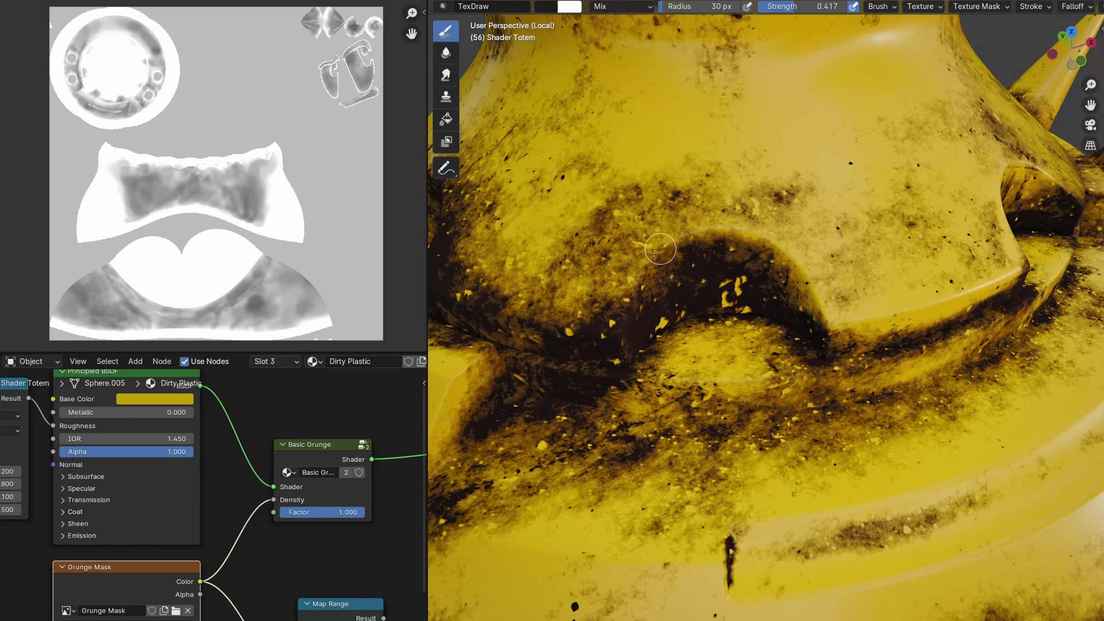
mouse_move(692, 226)
middle_down()
mouse_move(752, 319)
mouse_move(700, 279)
middle_up()
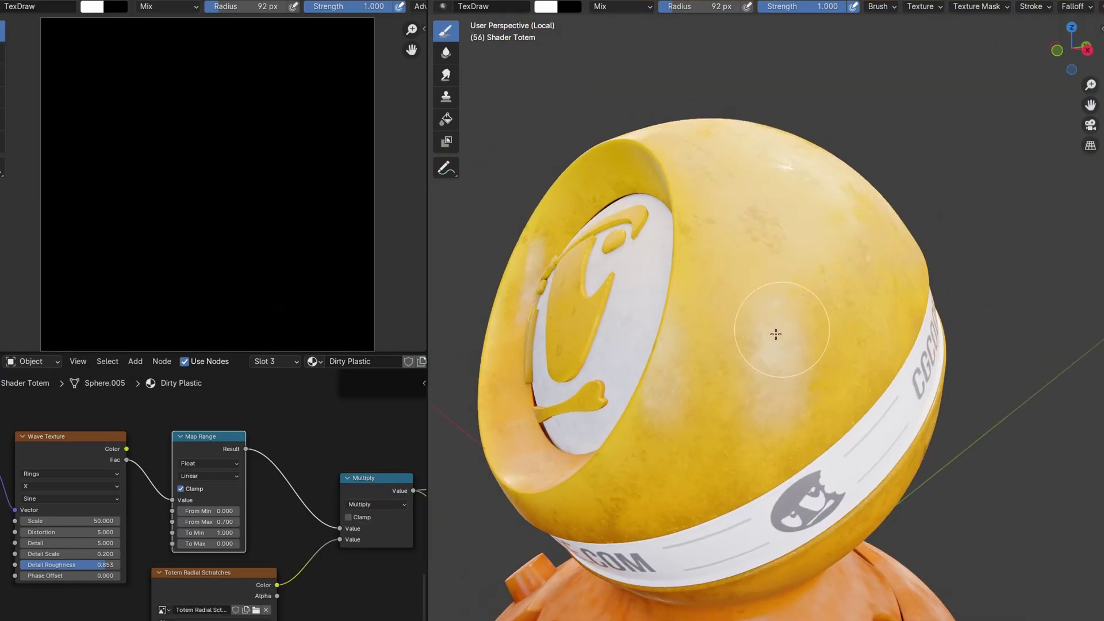
- Paint white patches into the black mask around the sphere and link Map Range into Basic Grunge Factor
drag(697, 377, 676, 463)
mouse_move(676, 463)
middle_down()
mouse_move(825, 266)
mouse_move(749, 369)
mouse_move(706, 363)
middle_up()
drag(713, 259, 759, 270)
mouse_move(759, 270)
middle_down()
mouse_move(816, 353)
mouse_move(738, 364)
middle_up()
drag(776, 275, 789, 270)
middle_drag(789, 270, 813, 261)
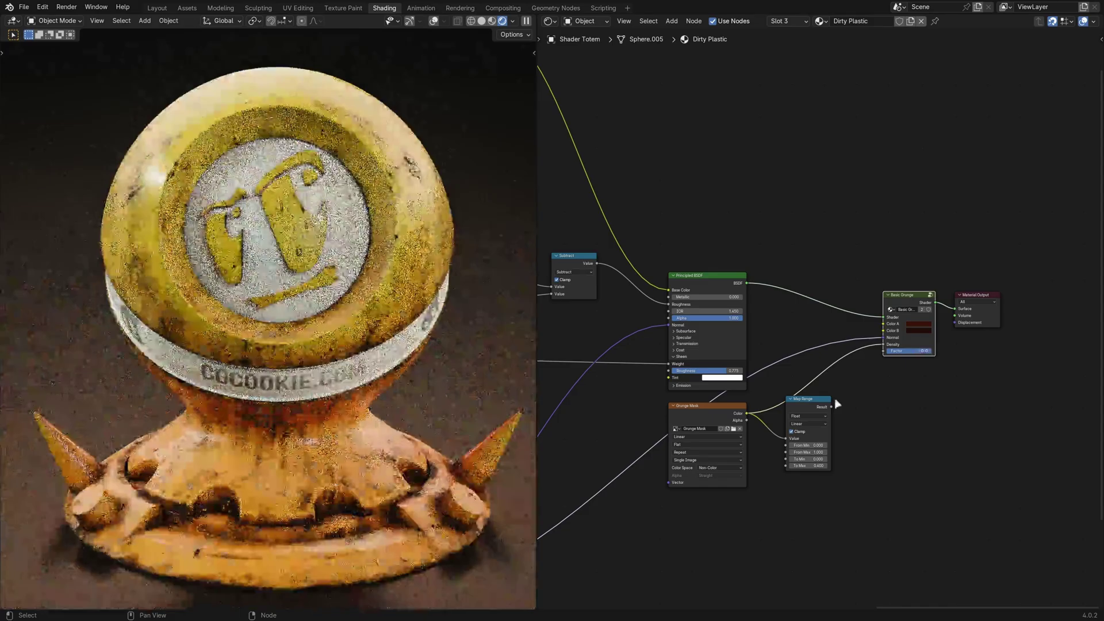
drag(831, 407, 884, 351)
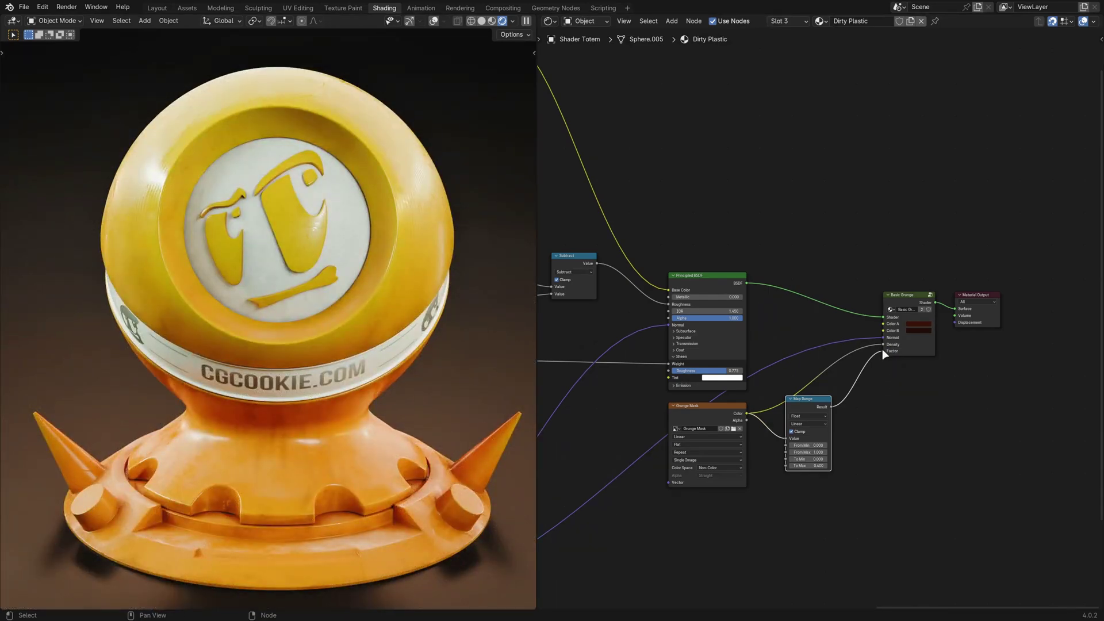
- Connect the mask to Basic Grunge's Factor and preview the Subtract, Cavity and Separate XYZ outputs
drag(874, 361, 883, 351)
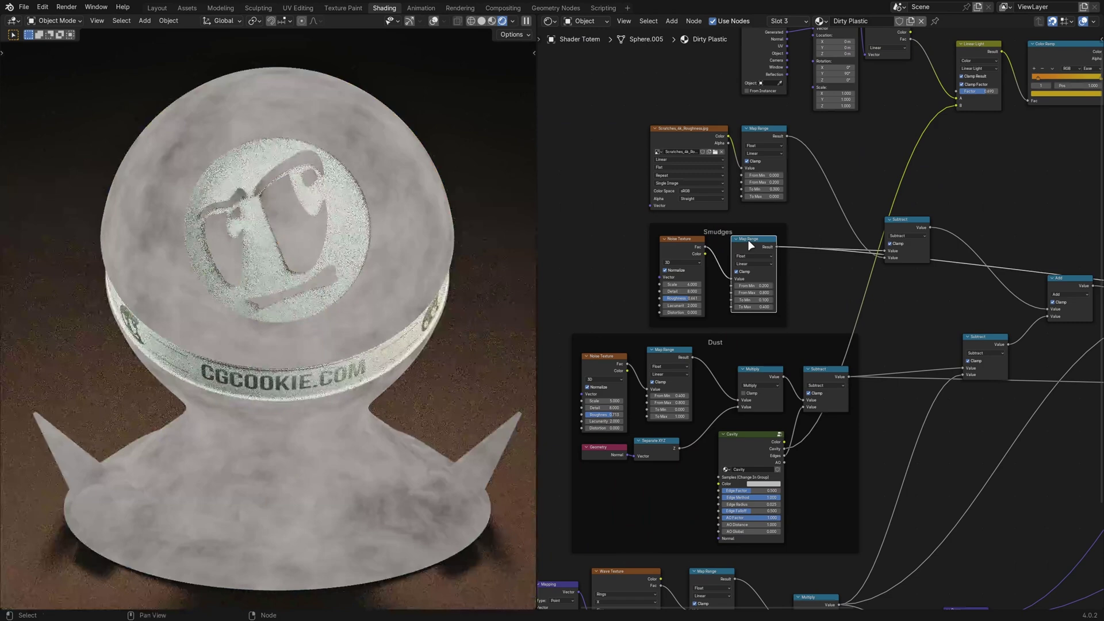
ctrl+shift+click(826, 374)
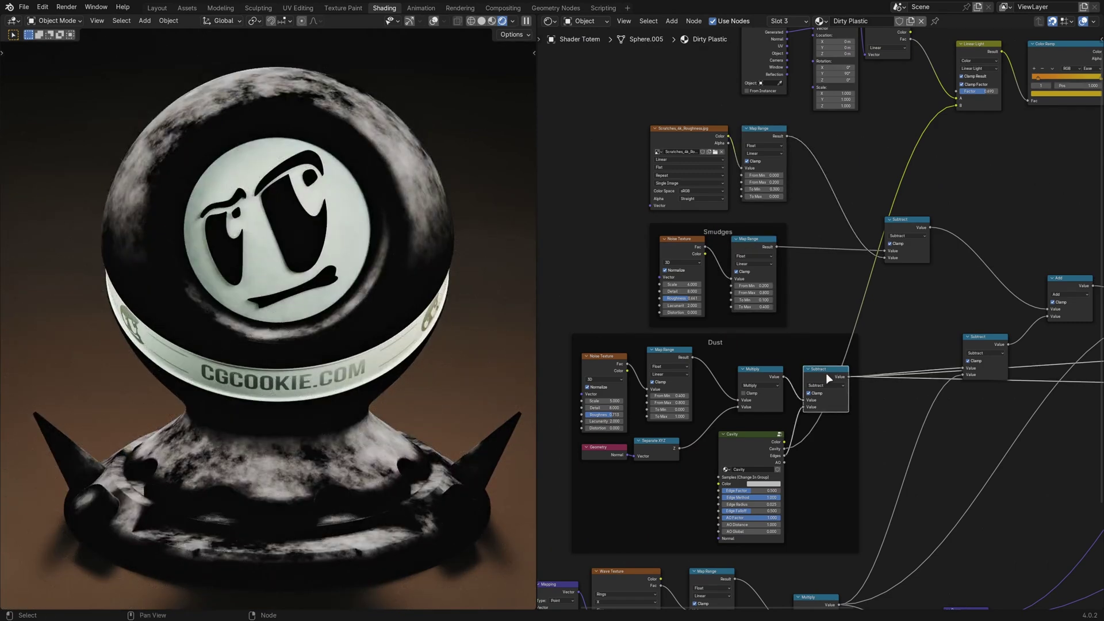
ctrl+shift+click(749, 443)
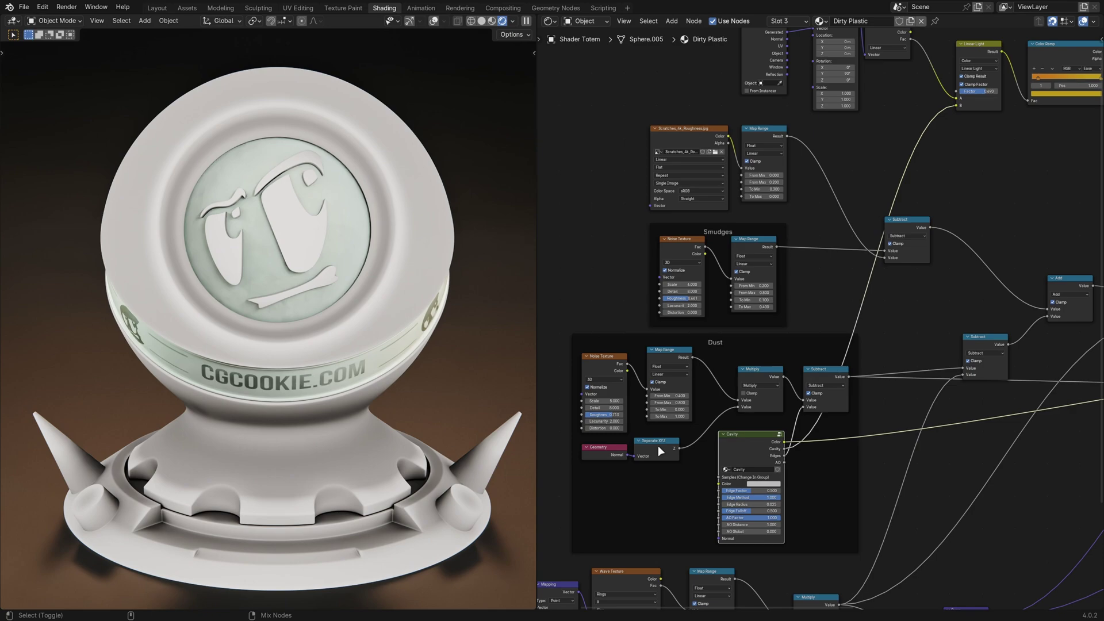
ctrl+shift+click(658, 447)
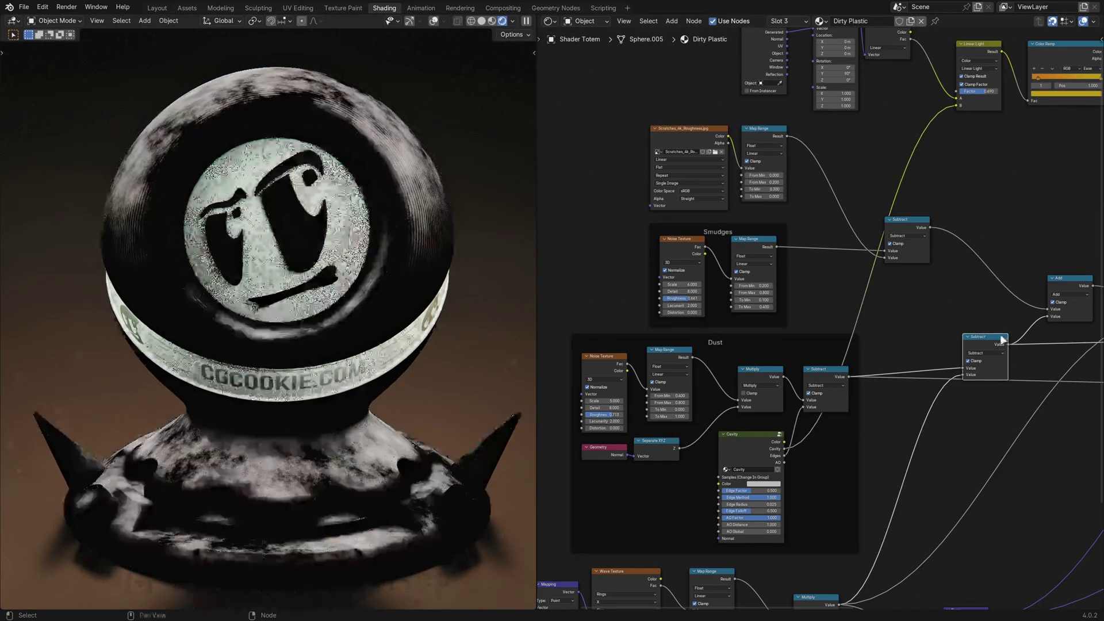
- Preview the Add node's combined dust output and the final Subtract node's output
middle_drag(1096, 281, 718, 324)
ctrl+shift+click(894, 319)
ctrl+shift+click(775, 317)
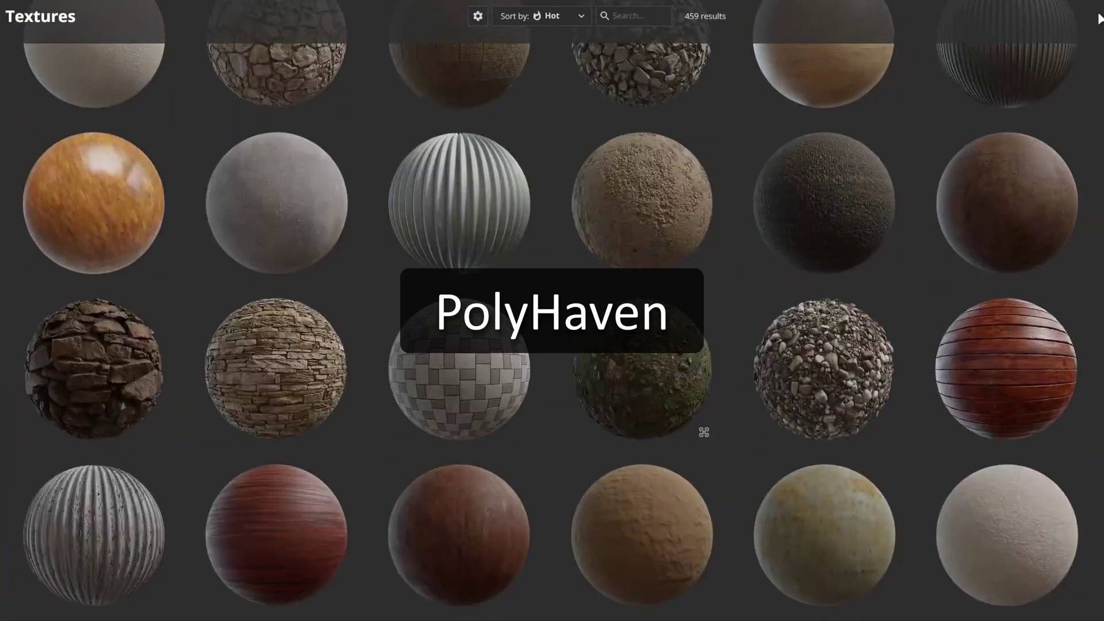
- Scroll down through the PolyHaven material library listings
scroll(1098, 19, down, 10)
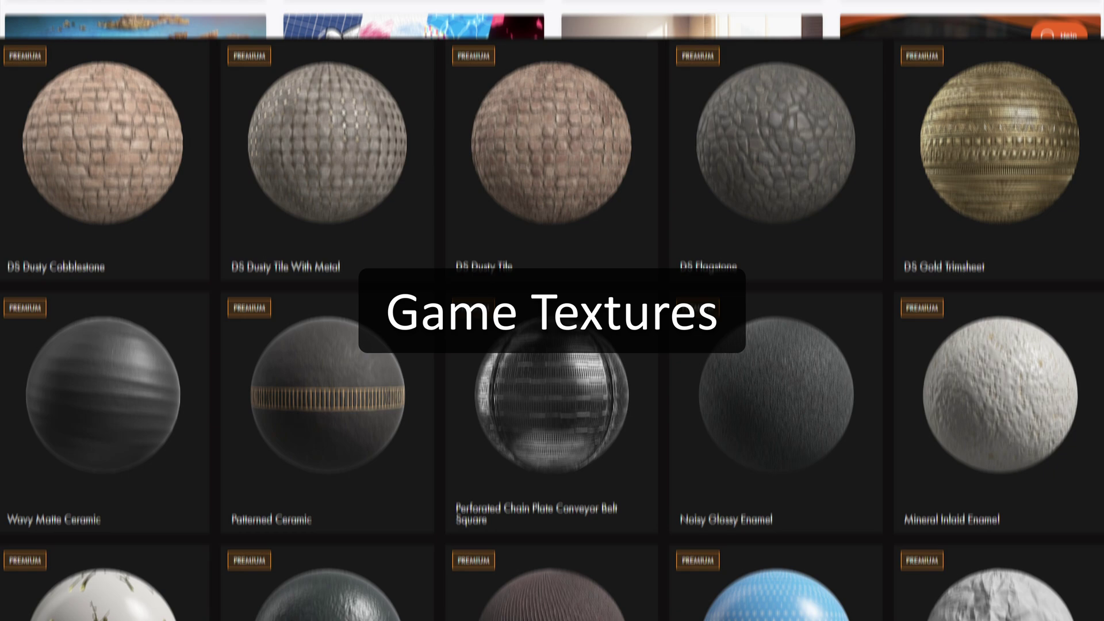
scroll(552, 310, down, 3)
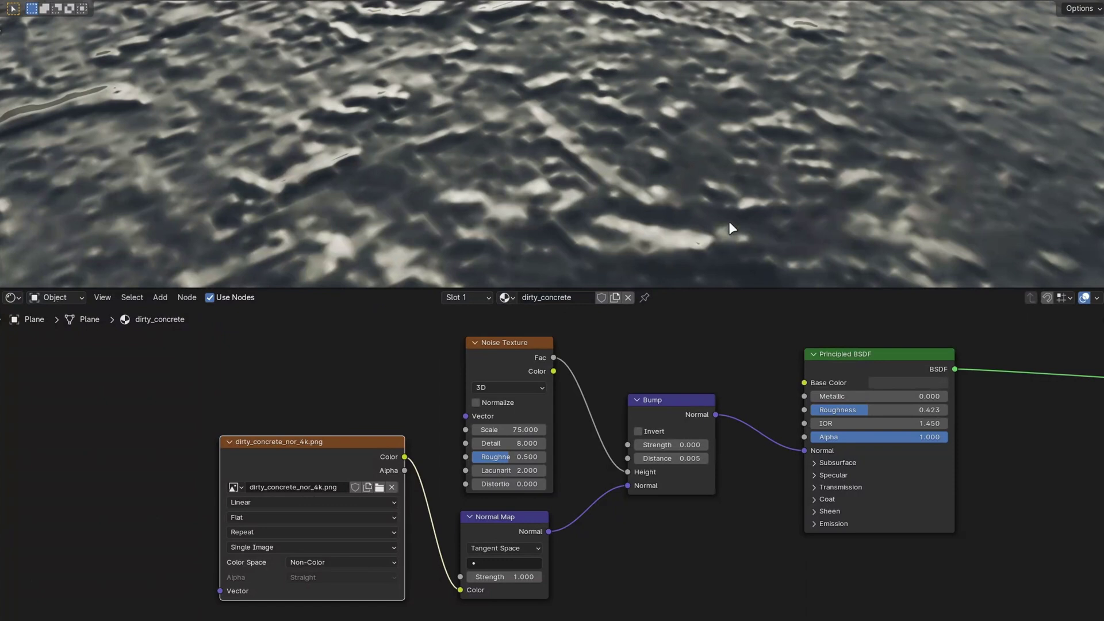
- Set the dirty_concrete normal map to Cubic interpolation and raise Bump Strength to about 0.497
click(353, 502)
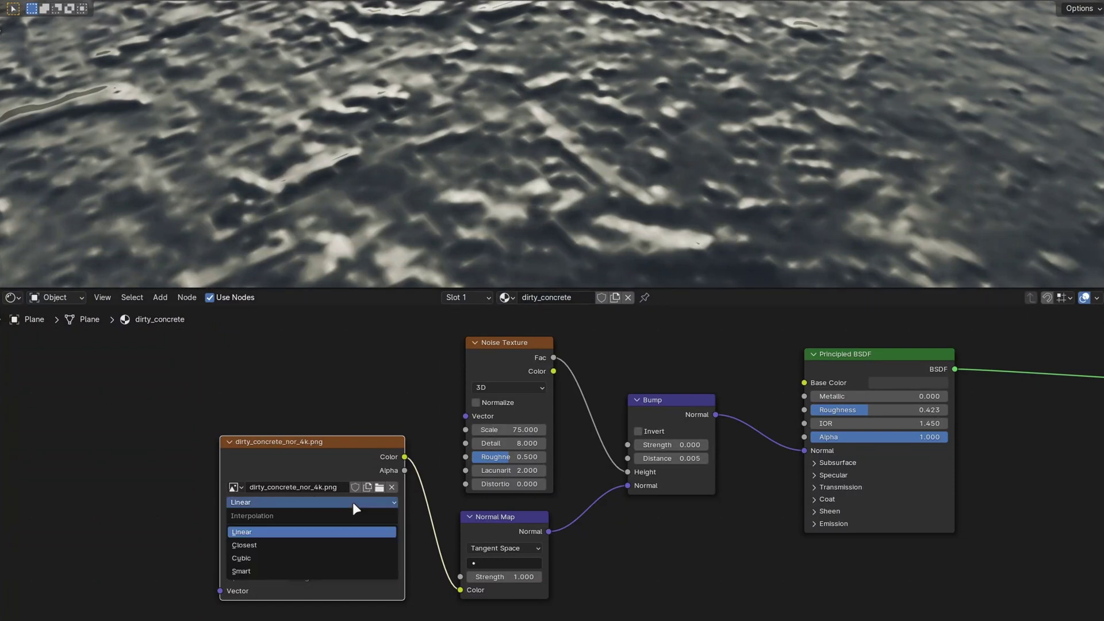
click(307, 555)
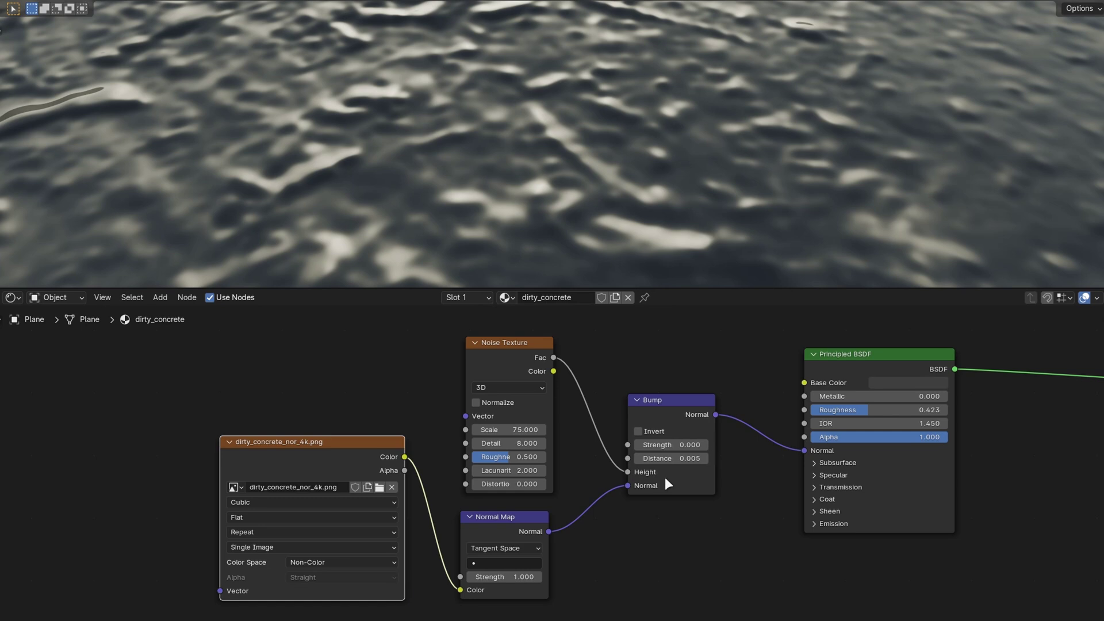
drag(669, 451, 705, 450)
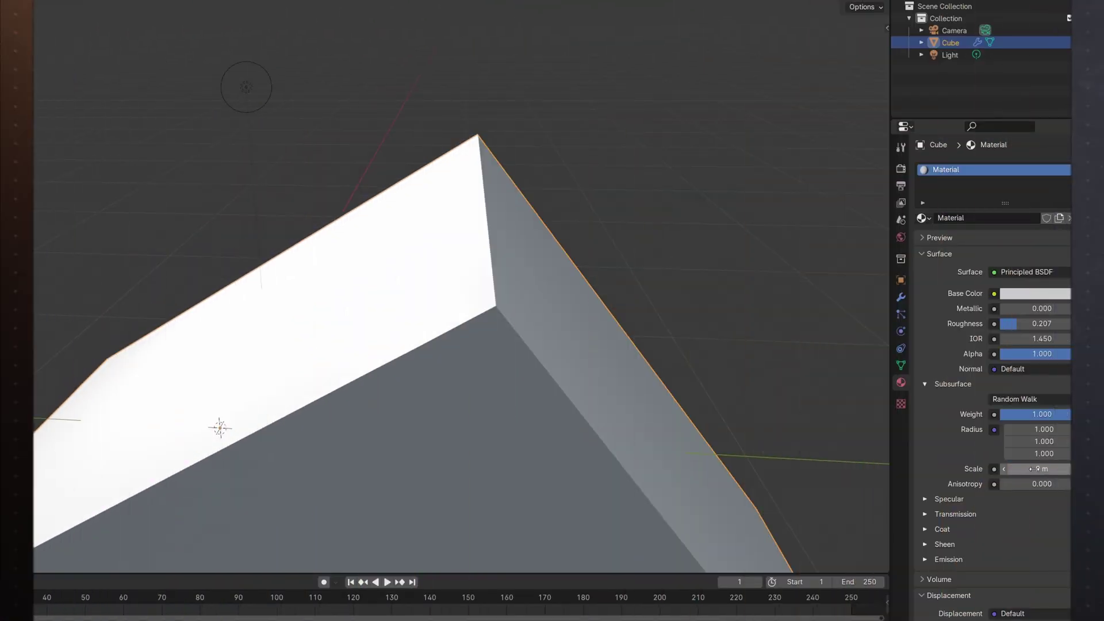
- Raise the white cube material's Subsurface Scale from 0 m to about 0.19 m
drag(1033, 469, 1033, 469)
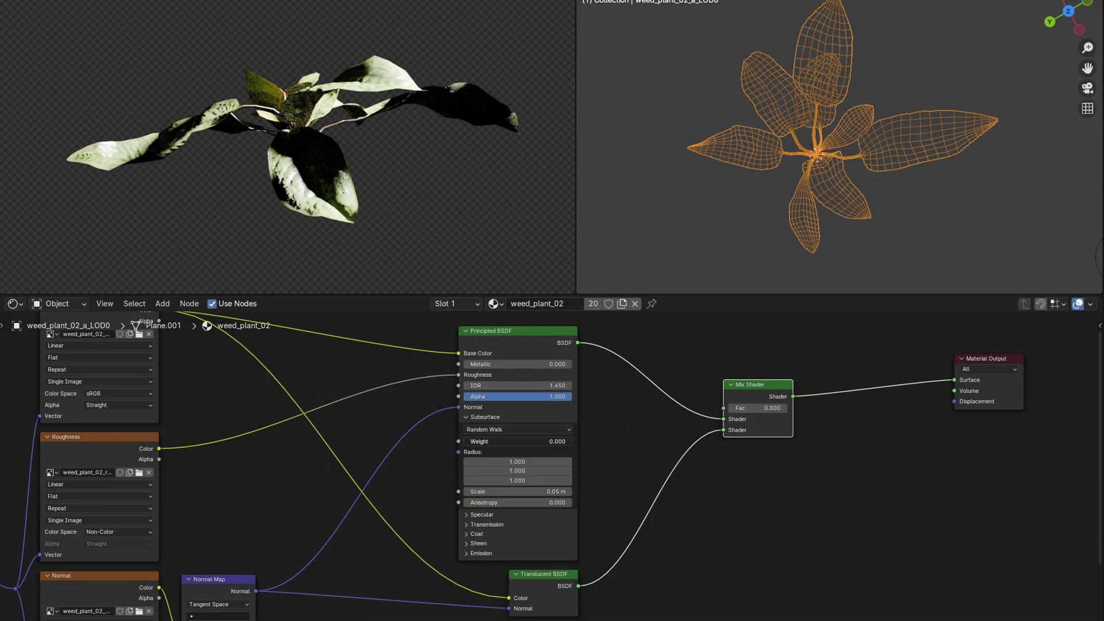
- Set the plant's Subsurface Weight to 0 and mix about 0.116 translucency into the leaves
drag(535, 441, 472, 441)
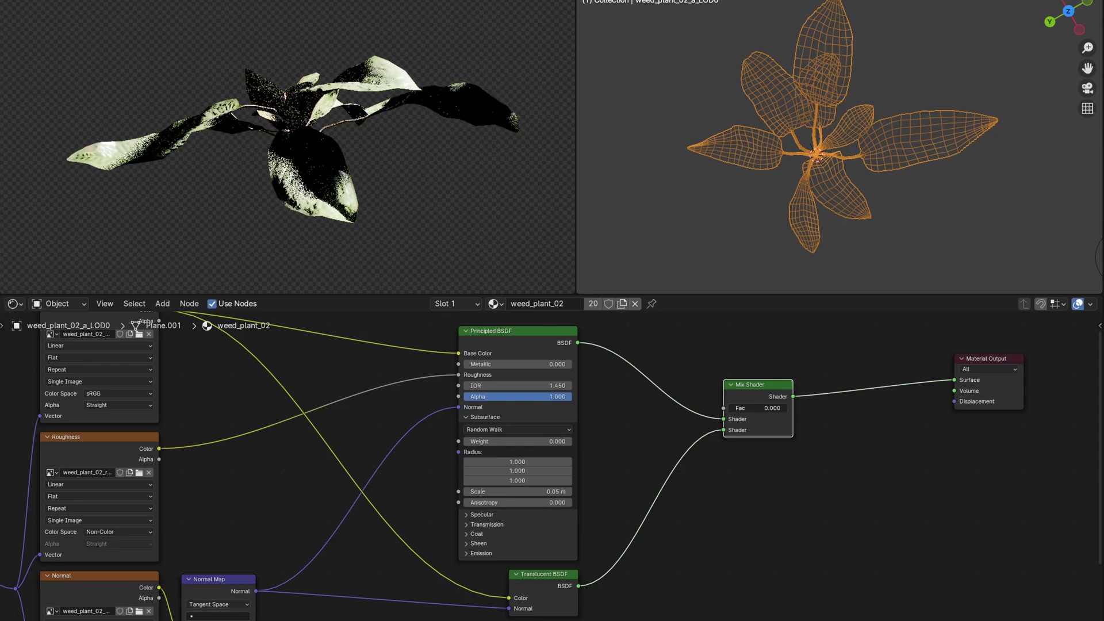
drag(758, 408, 765, 408)
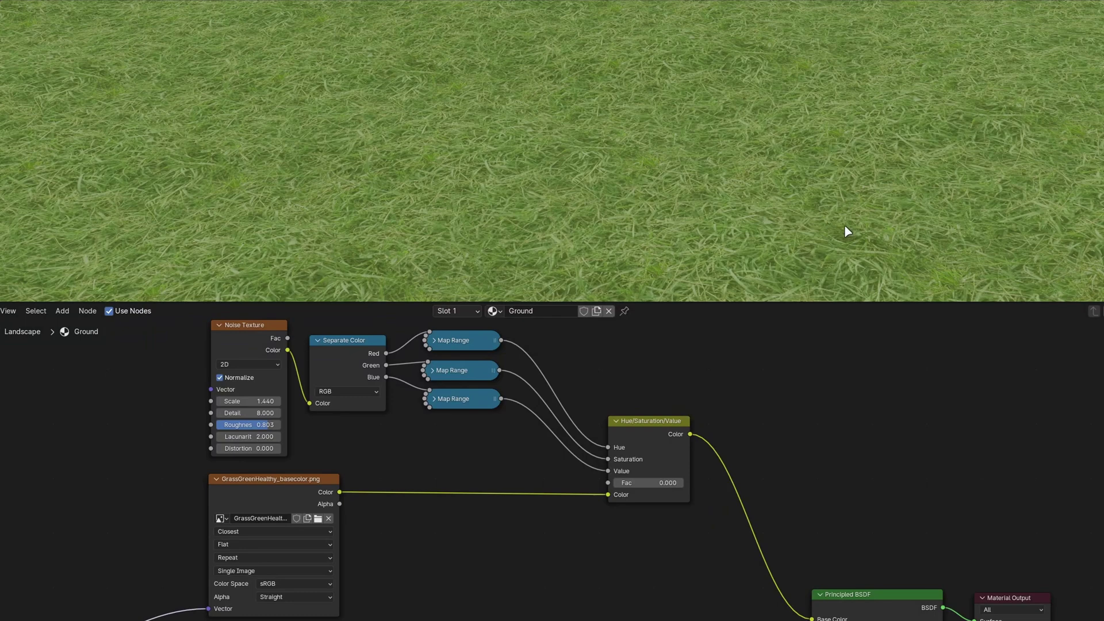
- Zoom out and raise the grass Noise Texture Scale to 3.840
scroll(845, 227, down, 10)
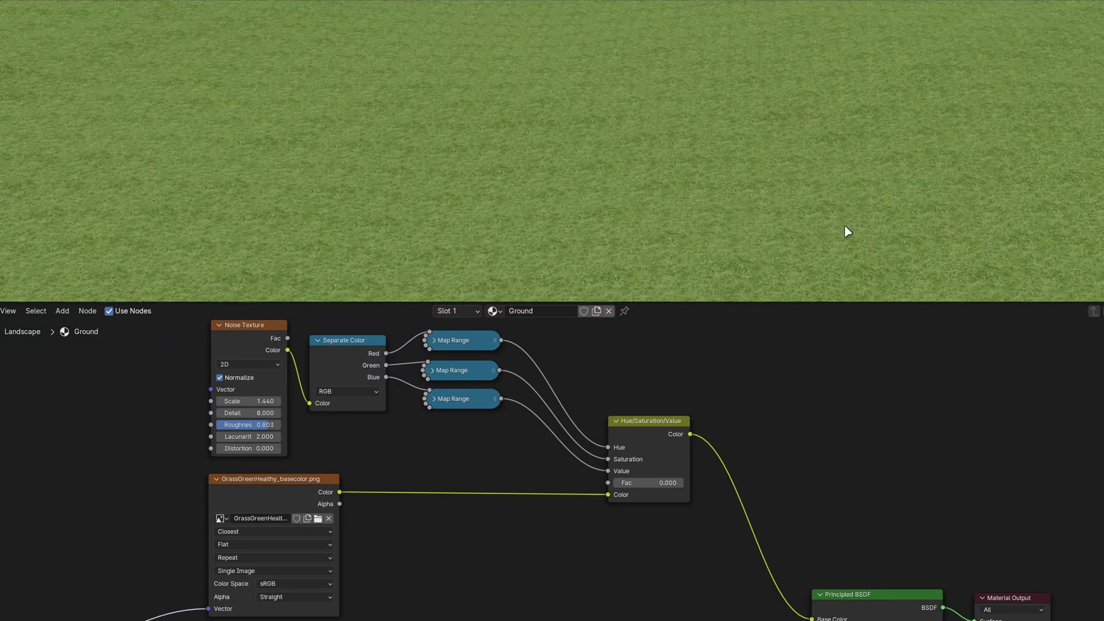
scroll(845, 229, down, 2)
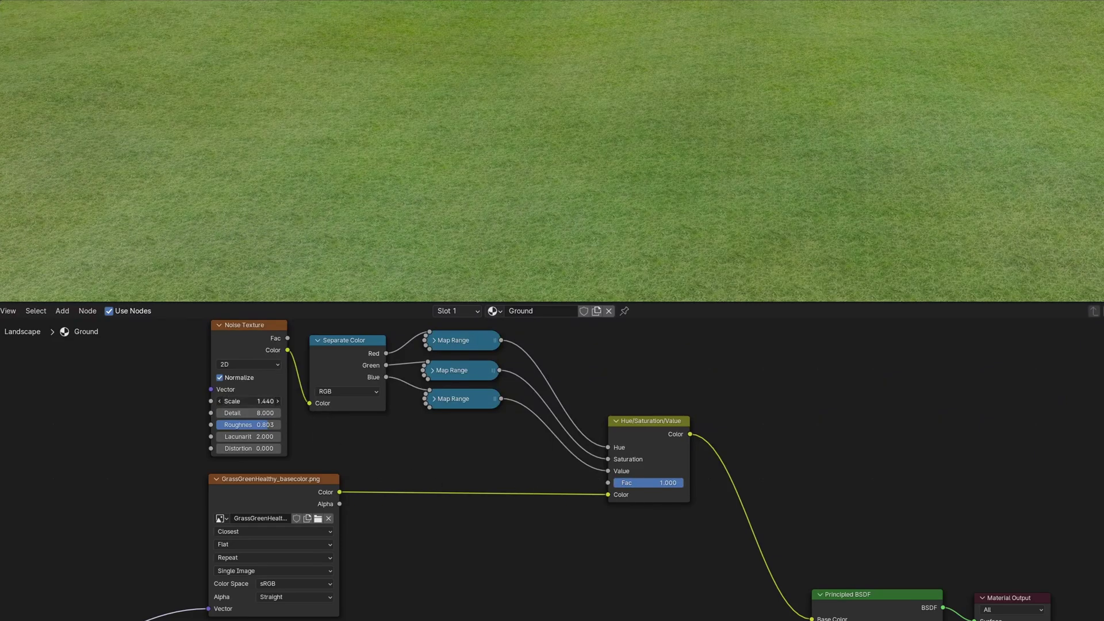
drag(248, 400, 299, 401)
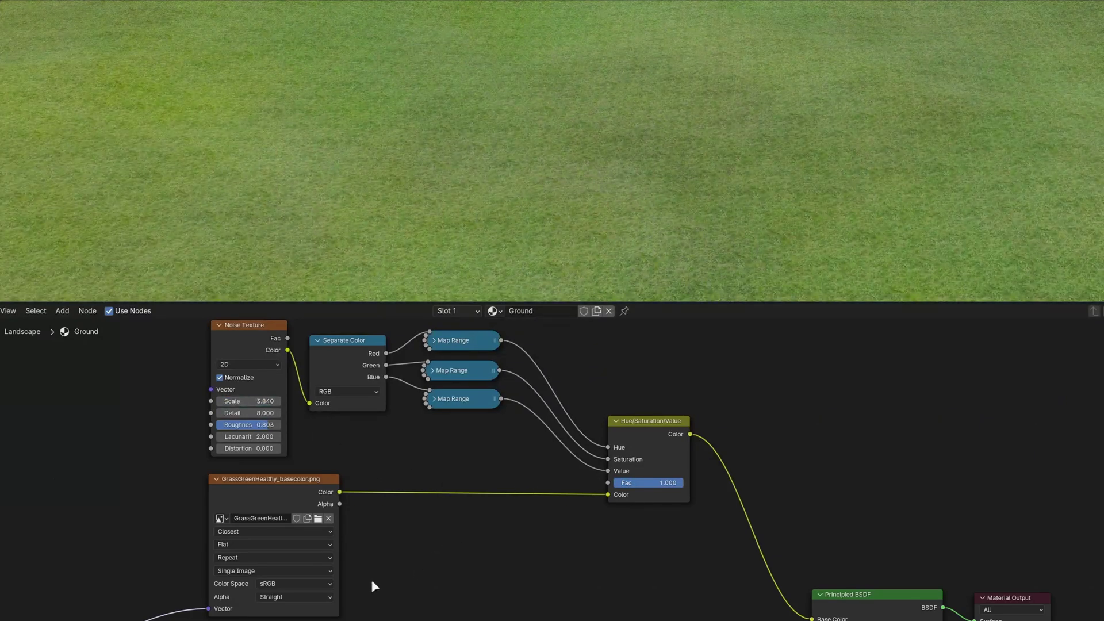
- Set the Scatter Mapping cells to Random Shape 1, Location X/Y 0.653/0.906, Rotation 0.448
middle_drag(374, 586, 411, 393)
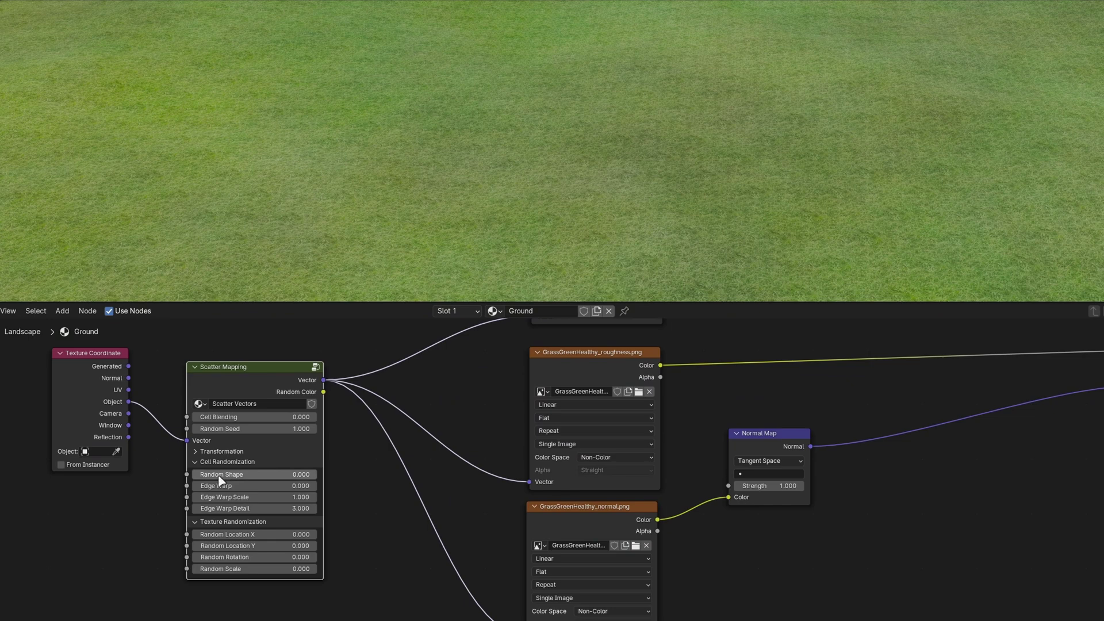
drag(220, 479, 345, 479)
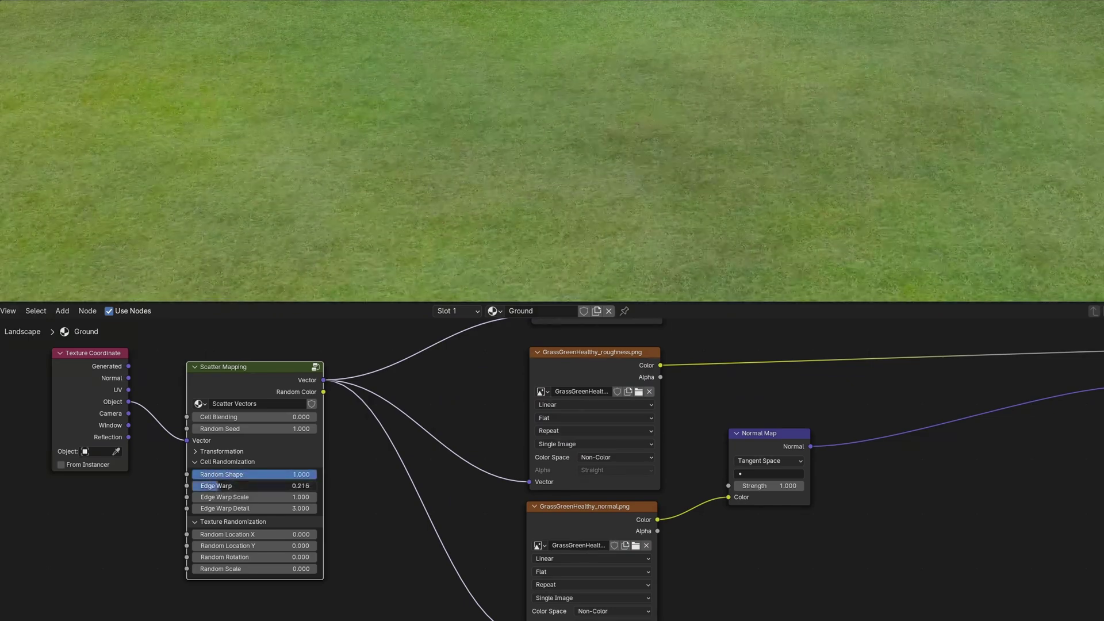
drag(222, 536, 305, 546)
mouse_move(219, 557)
mouse_down()
mouse_move(249, 557)
mouse_move(211, 569)
mouse_up()
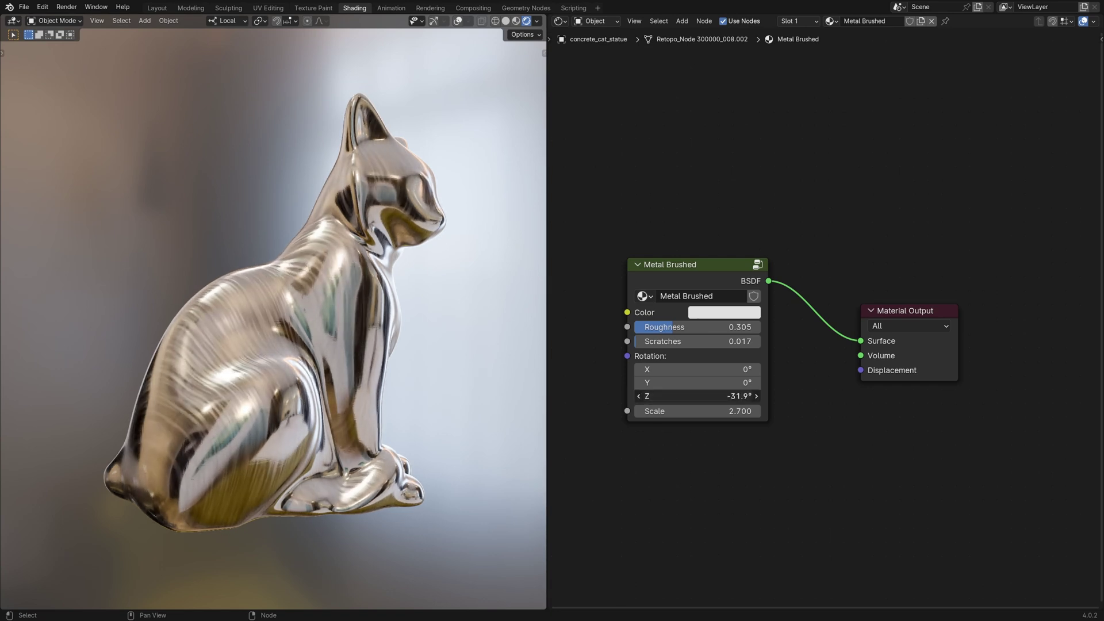
- Rotate and enlarge the cat's brushed-metal scratches, then raise the Lava Amount
drag(697, 411, 713, 411)
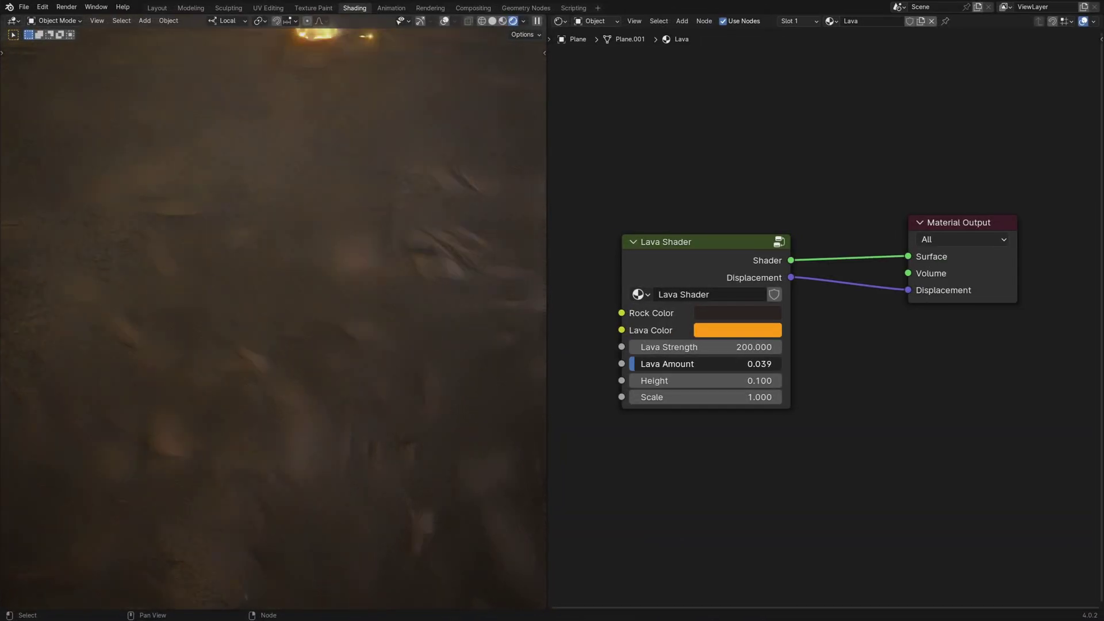
drag(633, 364, 657, 363)
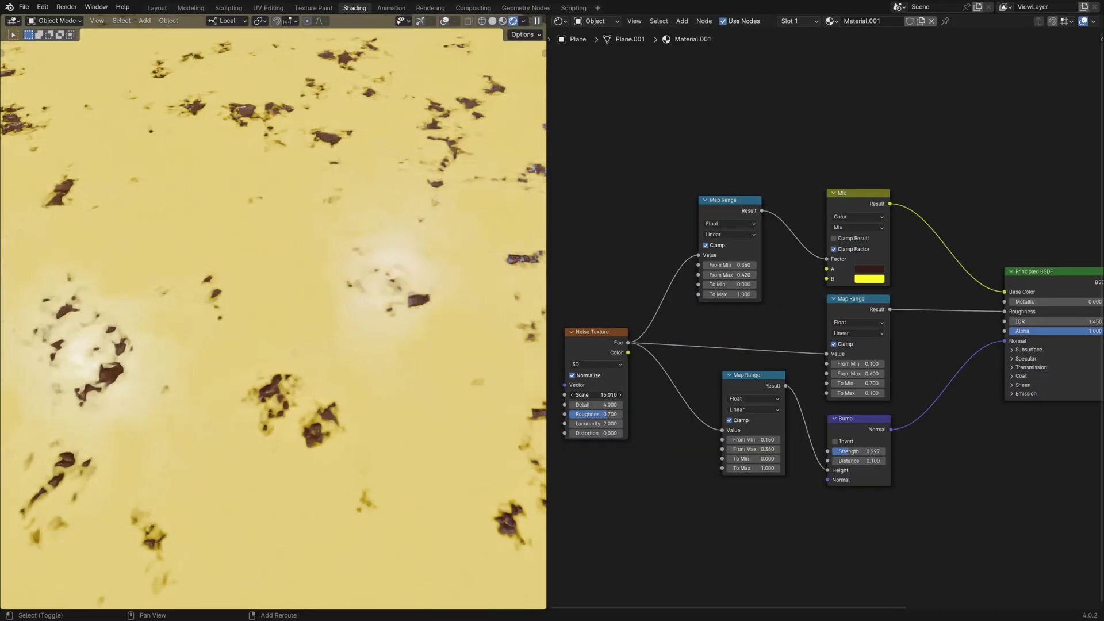
- Increase the noise texture scale and raise the Lava Shader's Subtract factor
drag(596, 395, 606, 394)
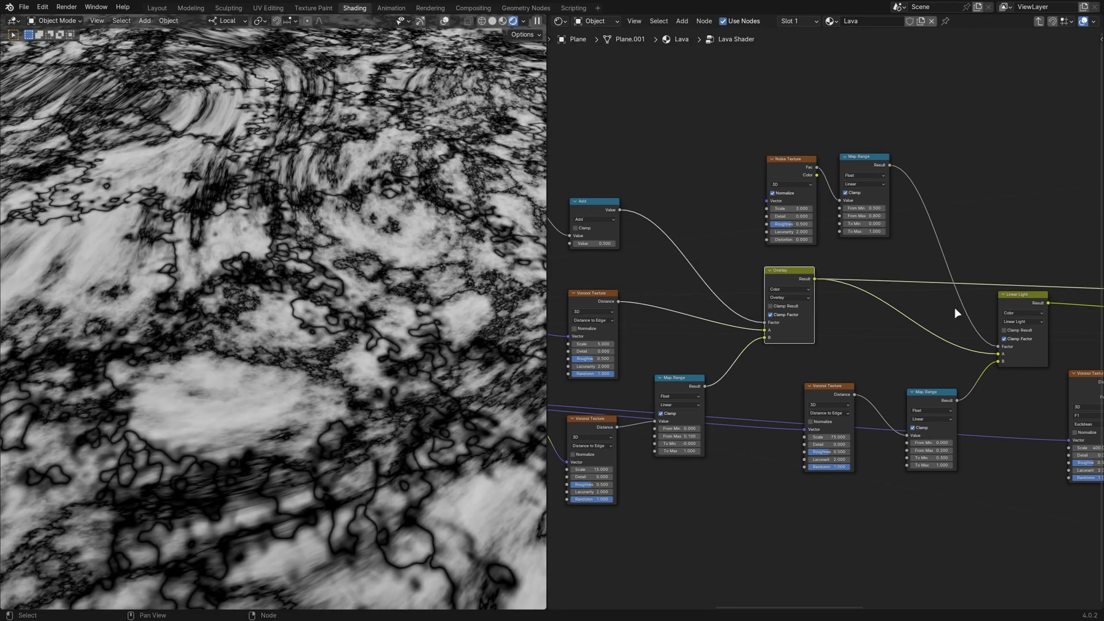
middle_drag(954, 308, 754, 295)
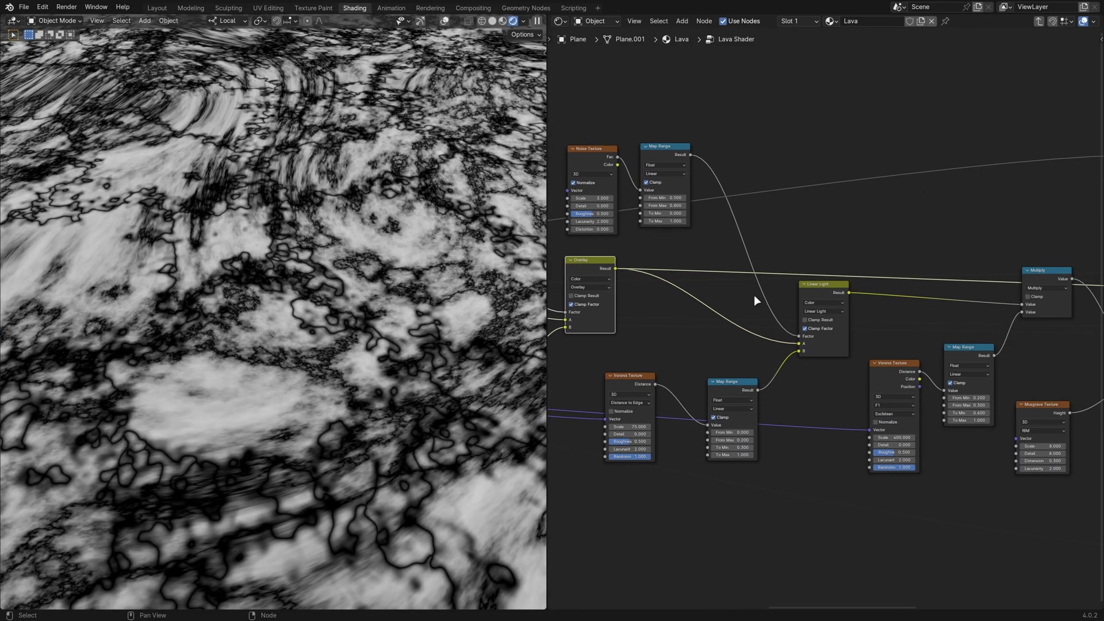
middle_drag(978, 278, 695, 245)
drag(814, 327, 821, 327)
- Preview the Mix node's output alone, then return to previewing the full lava material
middle_drag(980, 186, 817, 209)
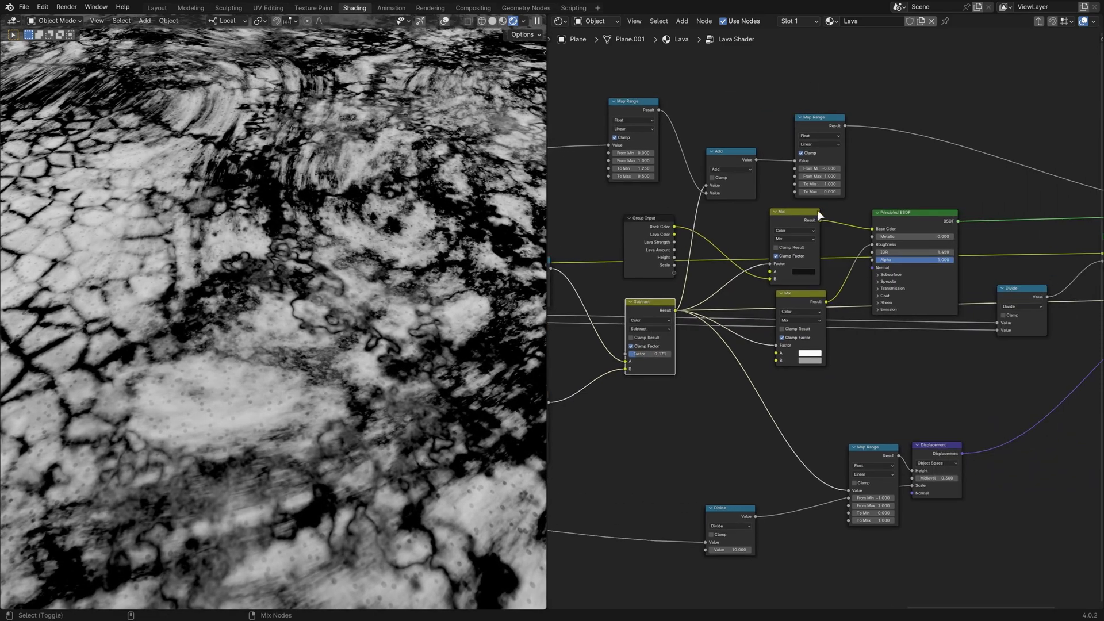
ctrl+shift+click(790, 216)
ctrl+scroll(790, 216, right, 5)
ctrl+shift+click(789, 212)
ctrl+scroll(789, 212, right, 3)
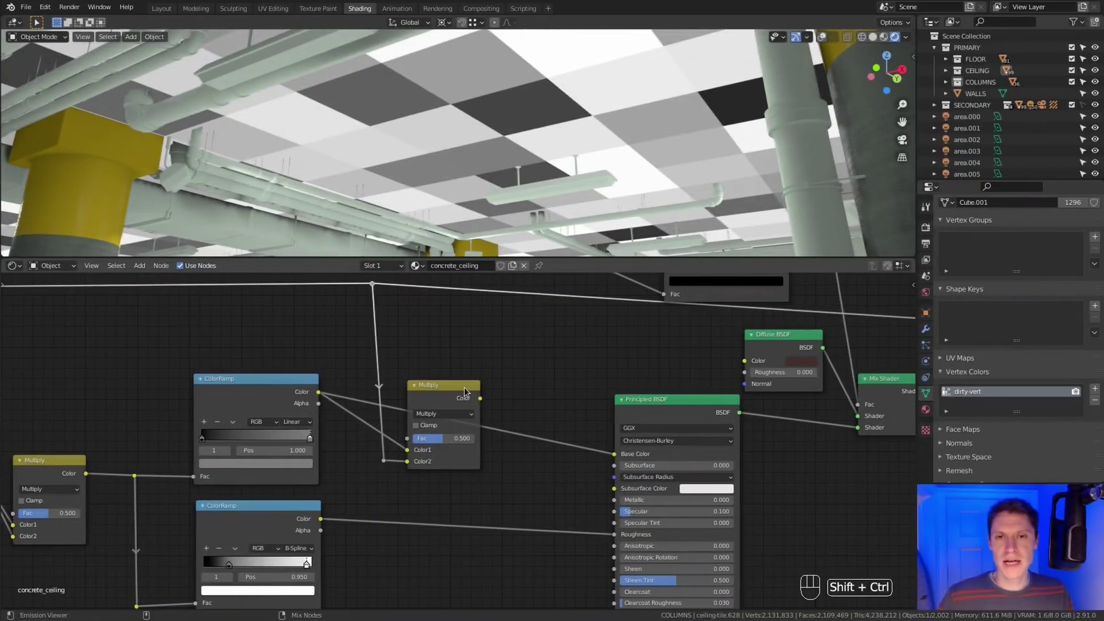
- Preview the ceiling's Multiply mask with a lower factor, then plug the ColorRamp into a duplicated Overlay Mix
ctrl+shift+click(465, 391)
drag(454, 438, 446, 438)
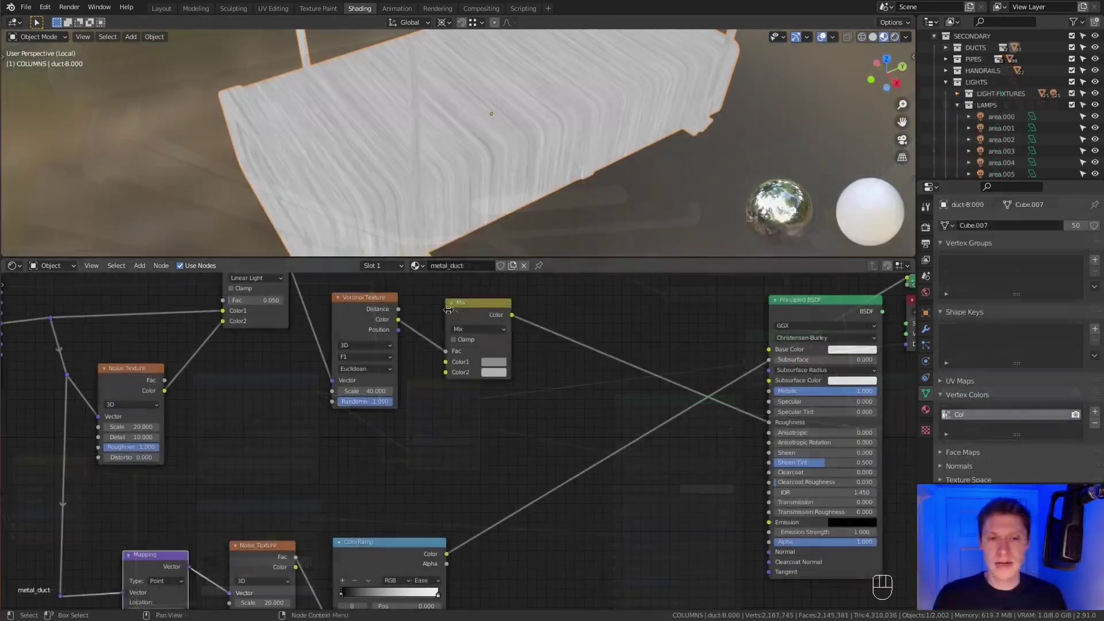
key(shift+d)
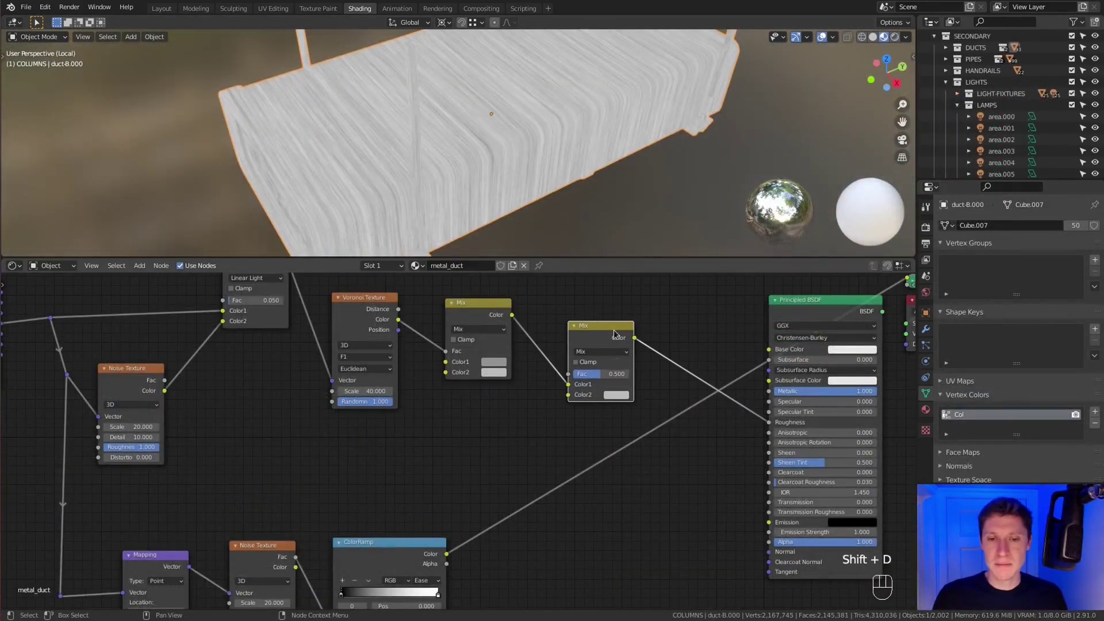
drag(568, 398, 568, 395)
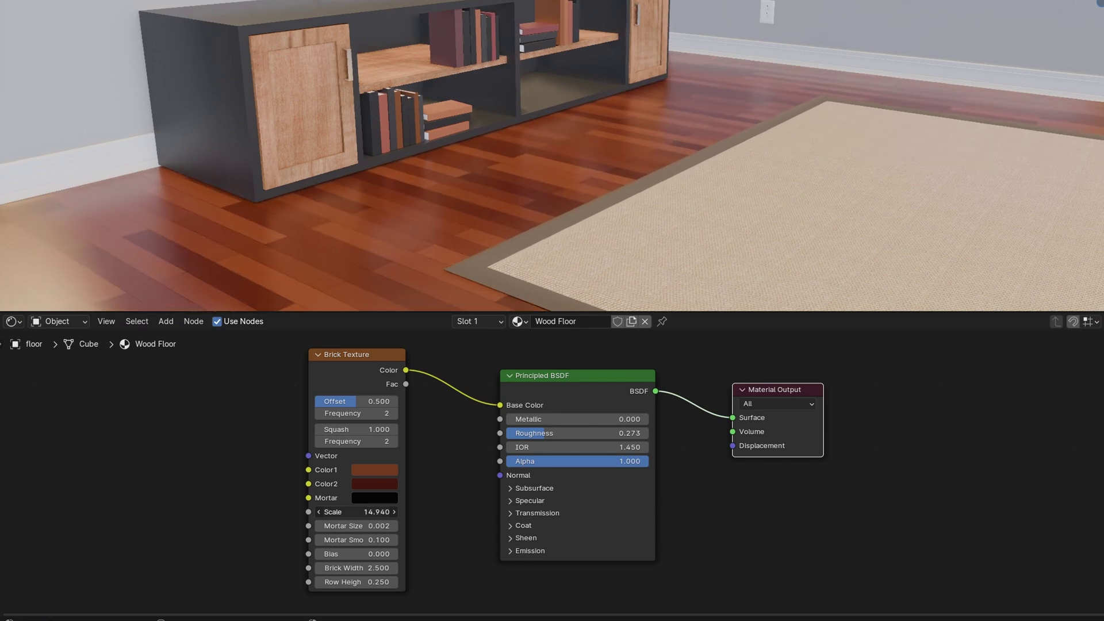
- Select the rug and frame all nodes of its Rug color material
click(742, 266)
key(Home)
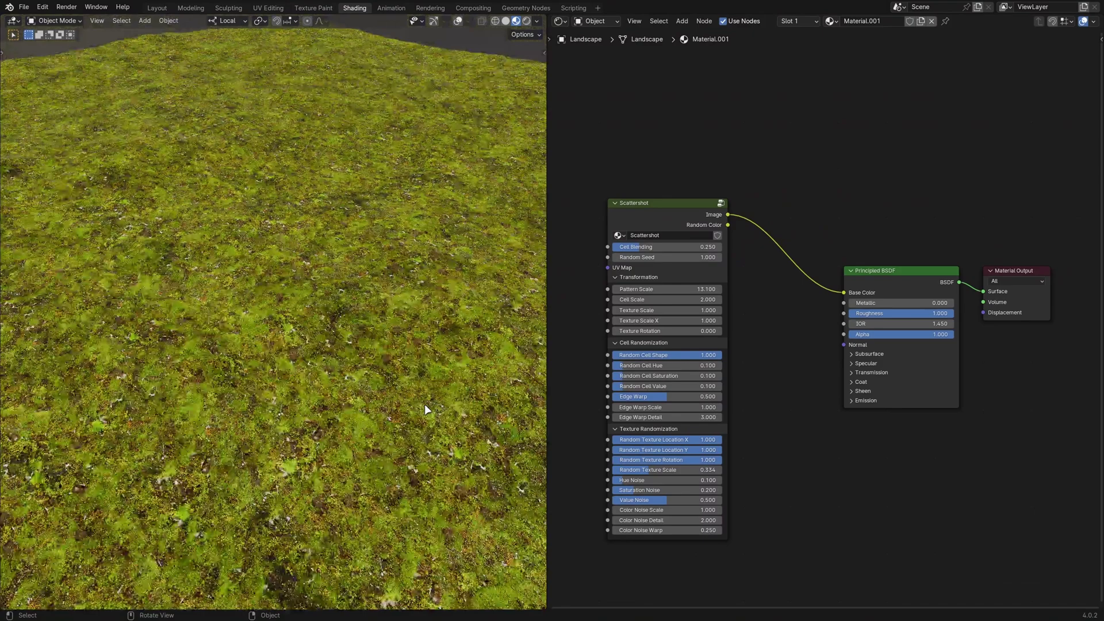
- Orbit the grass landscape, then stretch the Scattershot wood texture's Scale X horizontally
scroll(424, 405, down, 6)
middle_drag(414, 410, 383, 404)
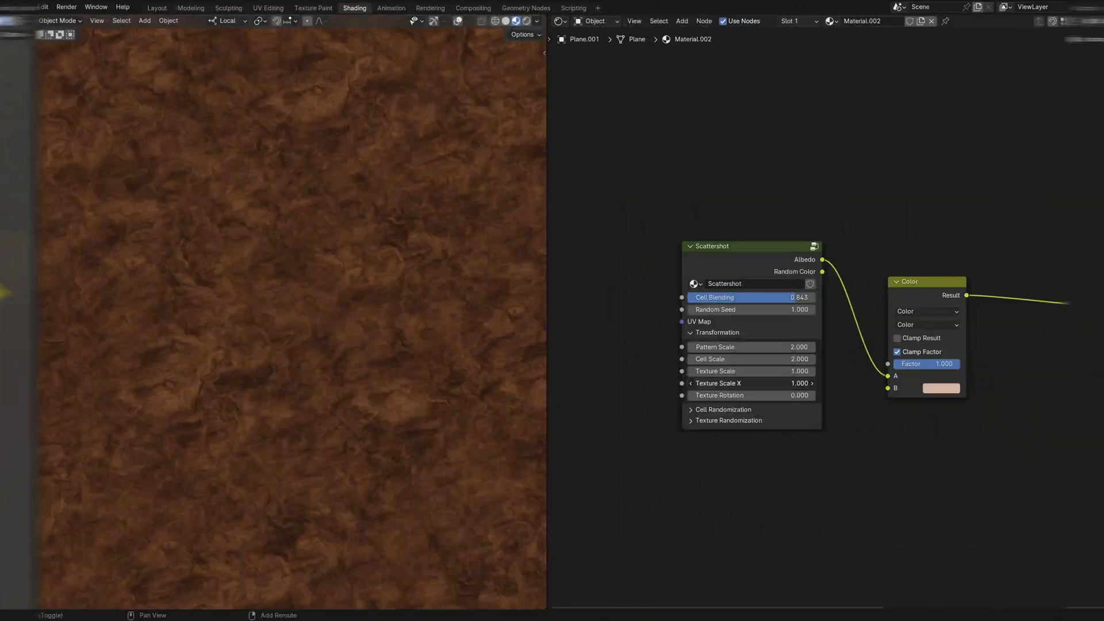
drag(764, 383, 731, 383)
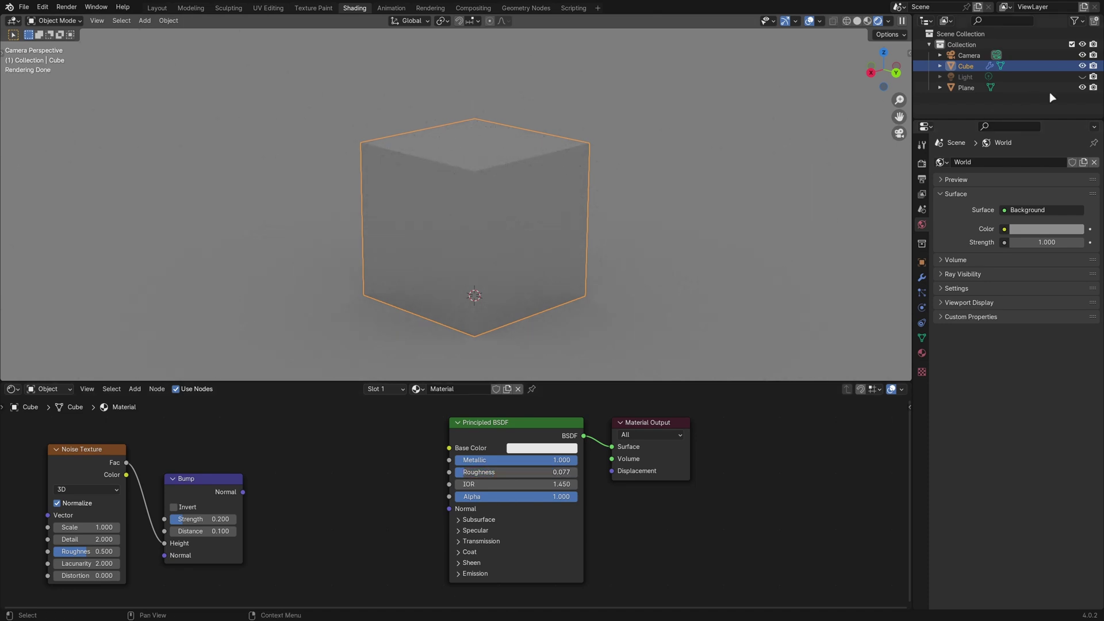
- Show the light, set the world to abandoned_greenhouse, and give the floor plank_flooring
click(1083, 77)
click(954, 178)
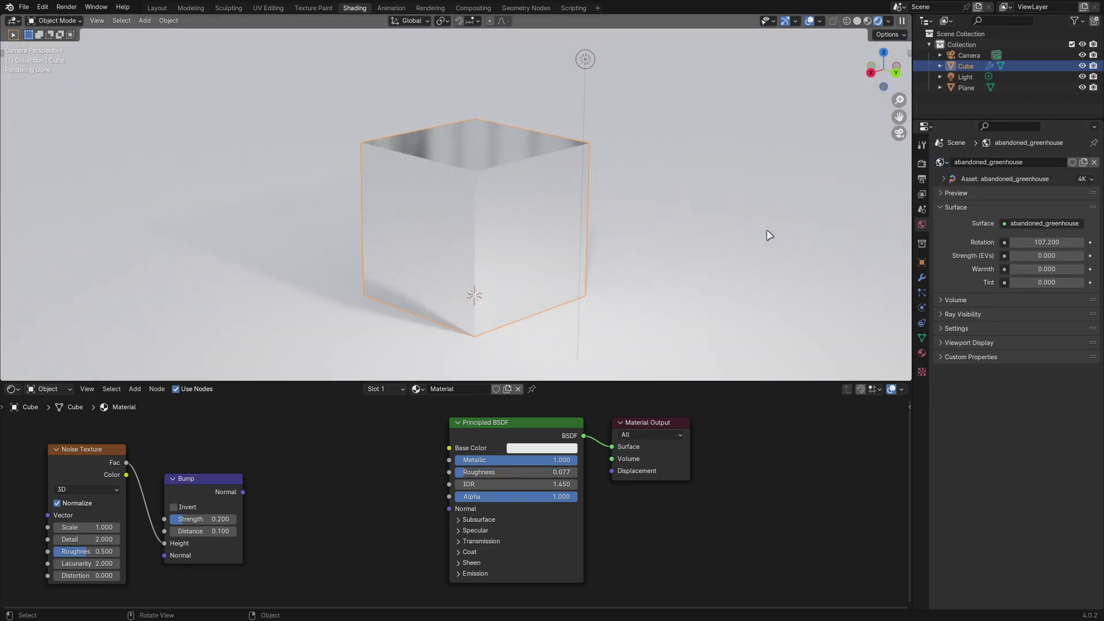
click(763, 235)
click(955, 233)
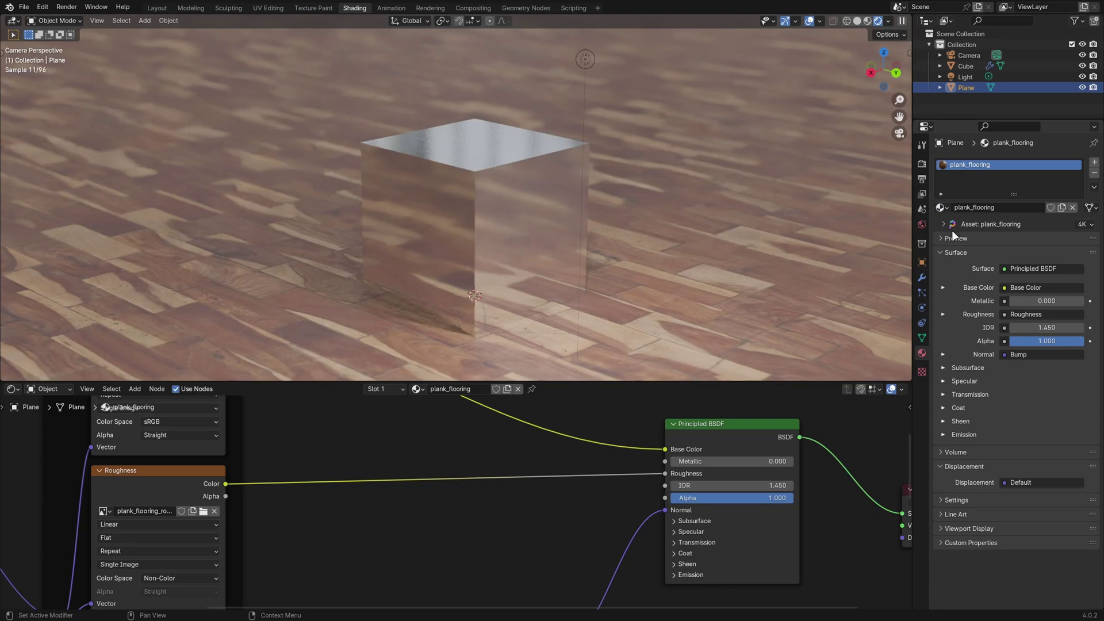
- Enable the cube's Bevel modifier in the viewport to show its rounded edges
click(474, 218)
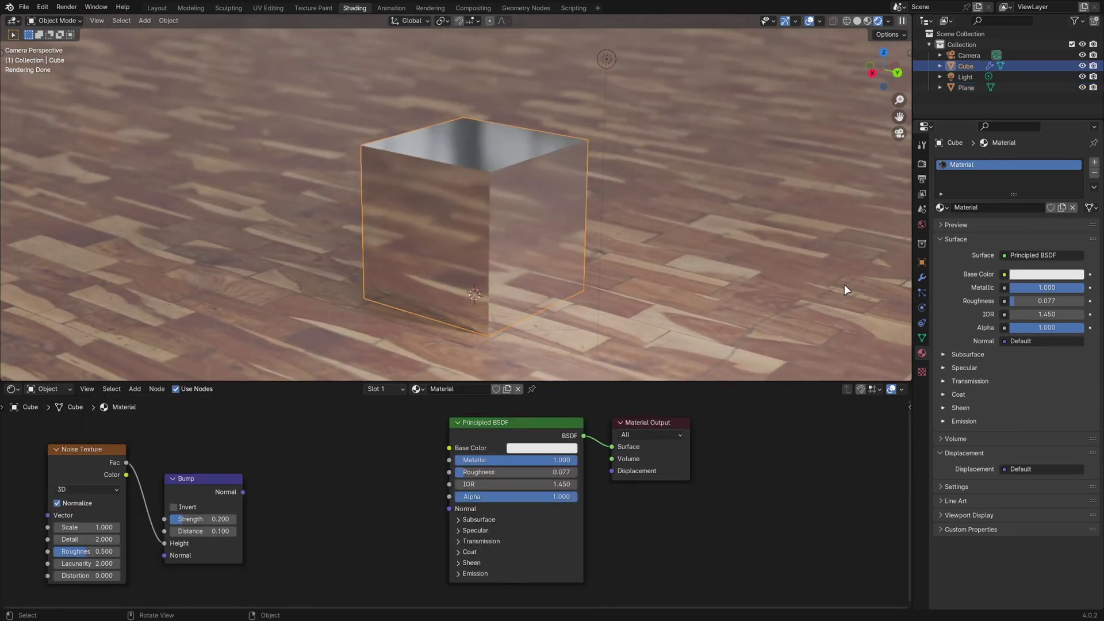
click(922, 277)
click(1046, 180)
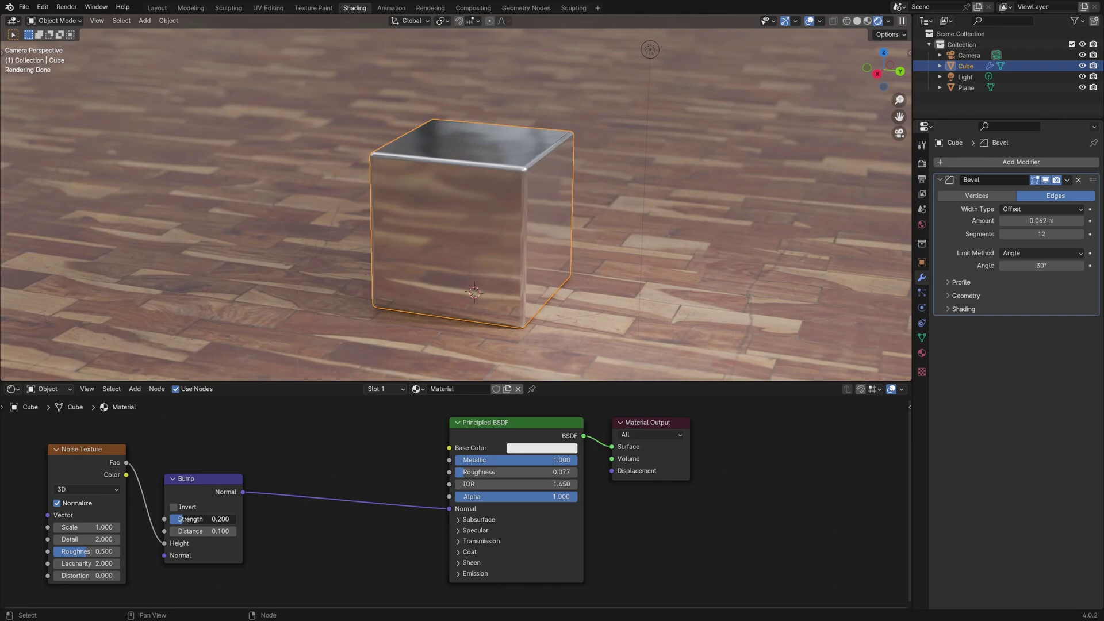
middle_drag(517, 247, 713, 253)
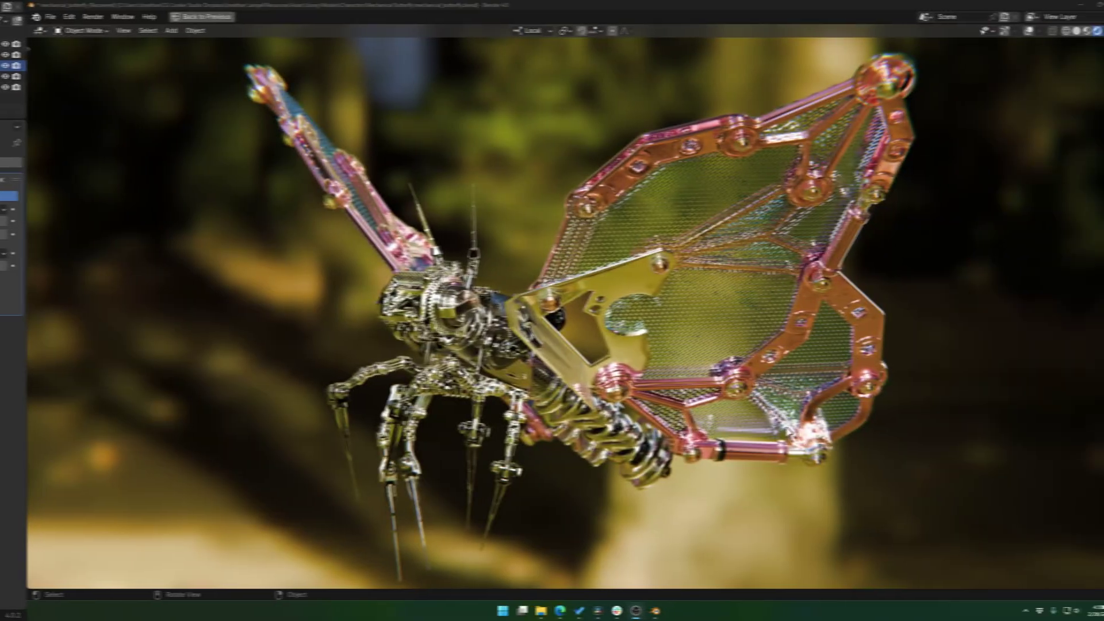
mouse_move(679, 437)
middle_down()
mouse_move(857, 432)
mouse_move(478, 378)
mouse_move(518, 368)
mouse_move(583, 394)
mouse_move(521, 413)
mouse_move(675, 368)
middle_up()
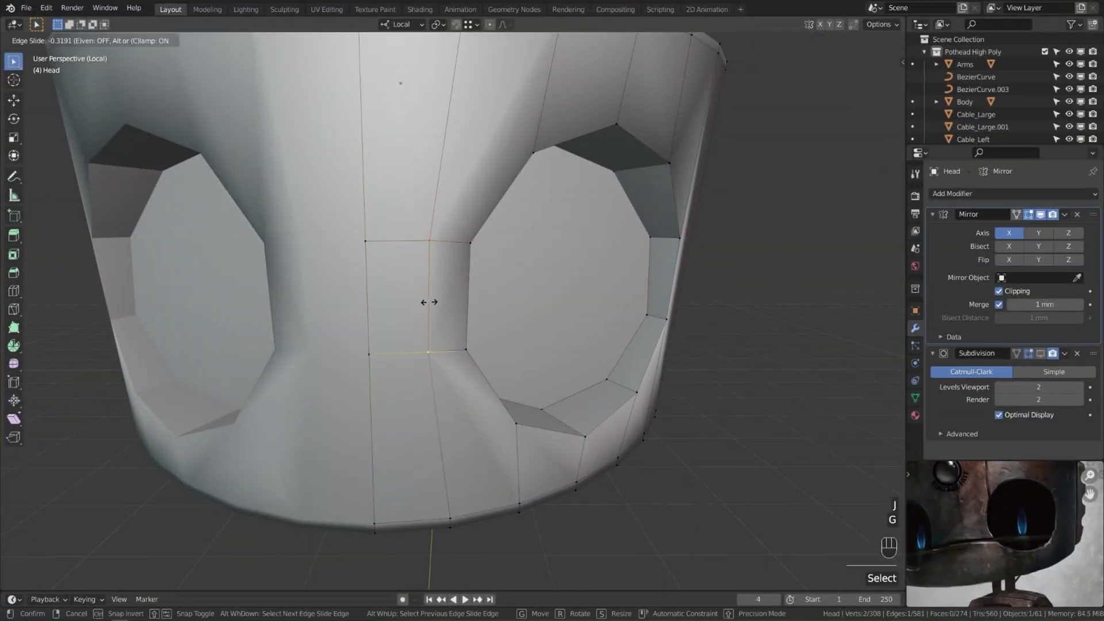
- Add a supporting edge loop around the robot head and slide it into place
click(429, 302)
scroll(429, 301, down, 4)
middle_drag(322, 259, 172, 247)
key(ctrl+r)
click(569, 239)
key(g)
key(g)
click(417, 296)
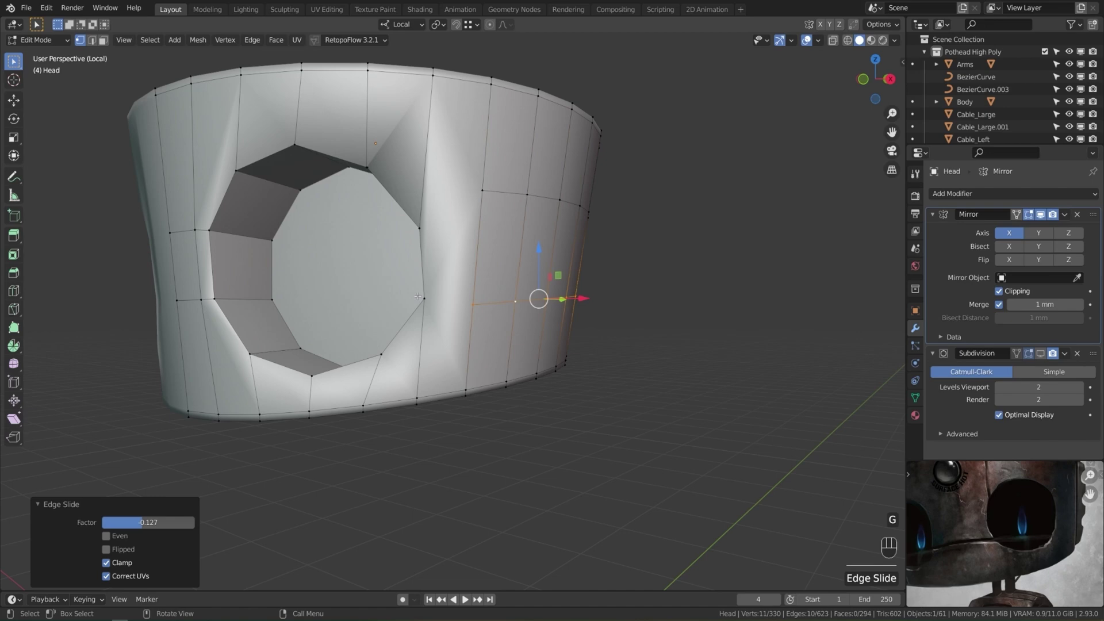
- Delete the face of the robot's right eye
middle_drag(431, 227, 518, 258)
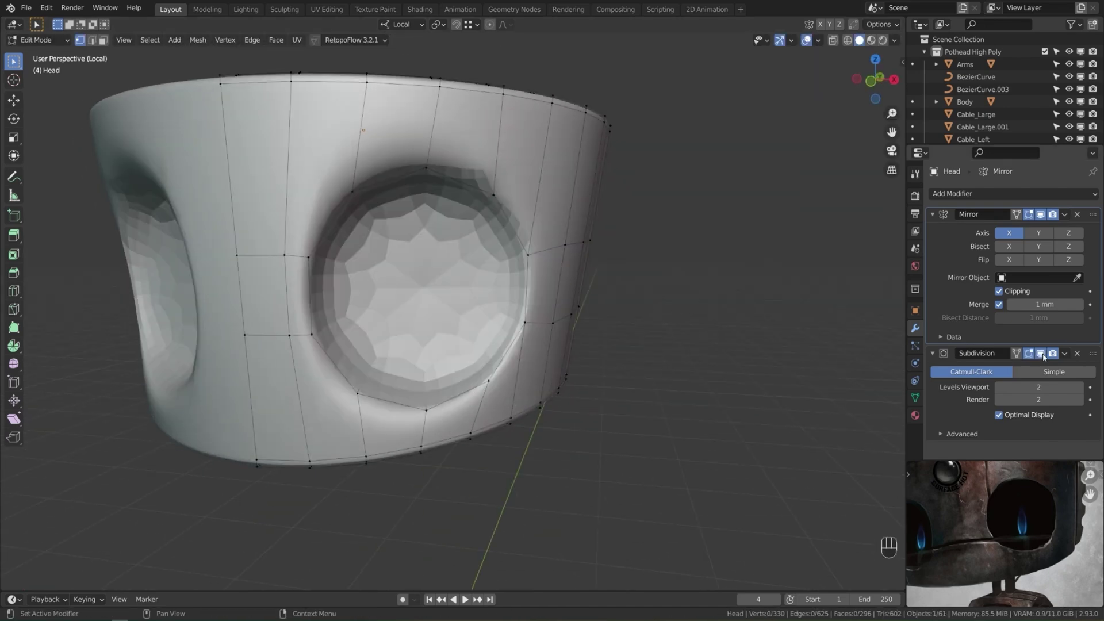
key(3)
click(597, 299)
key(x)
middle_drag(597, 299, 599, 237)
alt+click(552, 270)
- Merge the eye vertices and scale the eye hole's boundary loop slightly larger
key(1)
scroll(517, 288, up, 4)
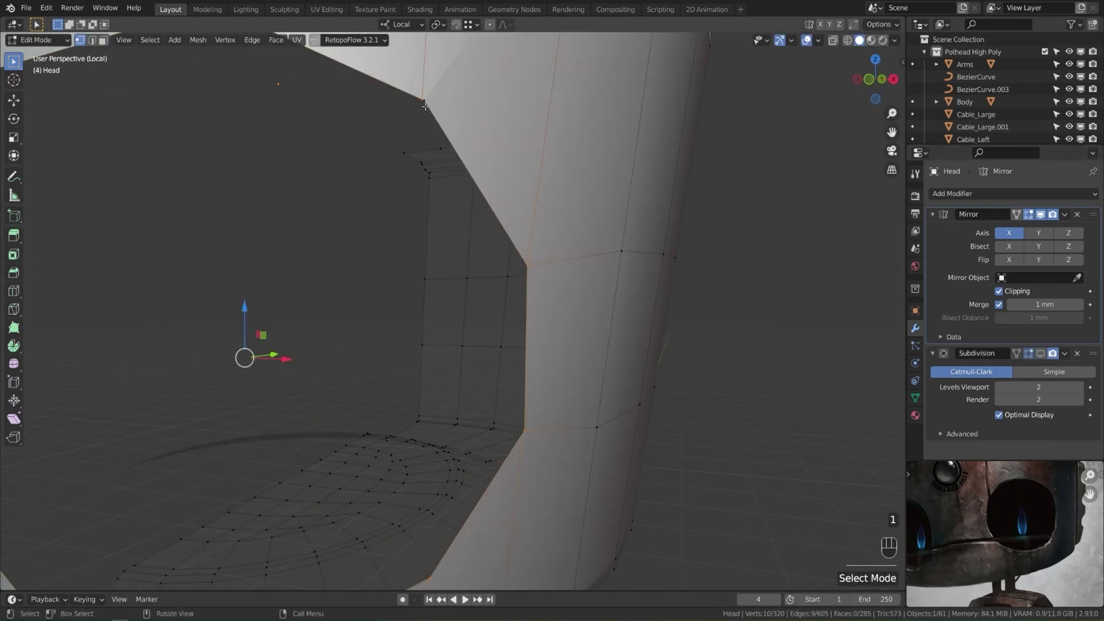
key(m)
click(516, 281)
scroll(674, 375, down, 4)
key(s)
click(674, 375)
middle_drag(673, 375, 575, 345)
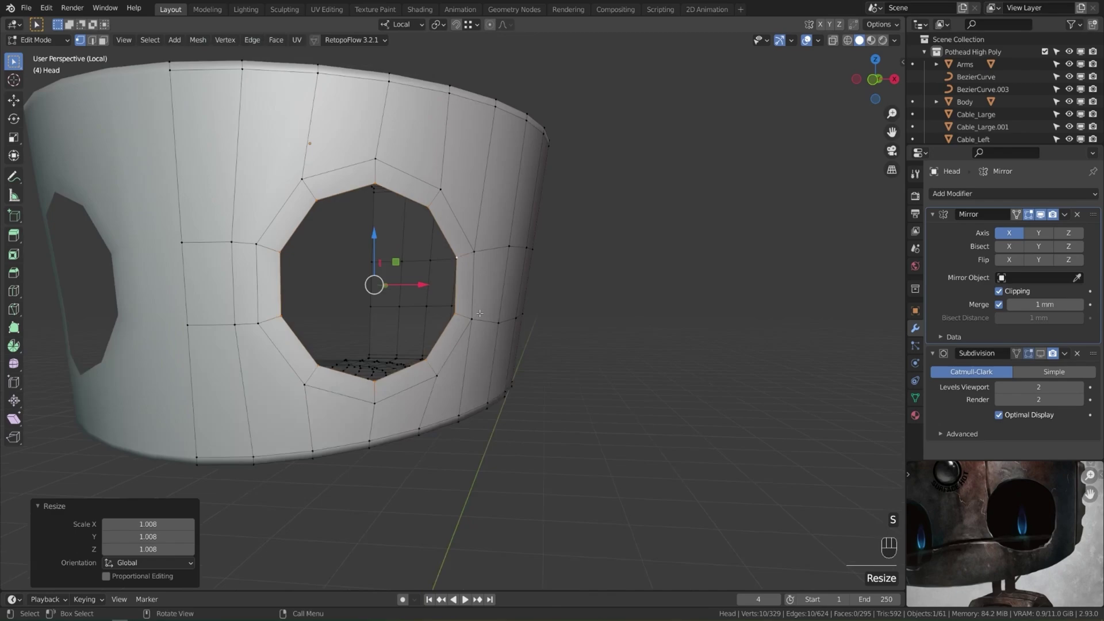
scroll(575, 345, up, 5)
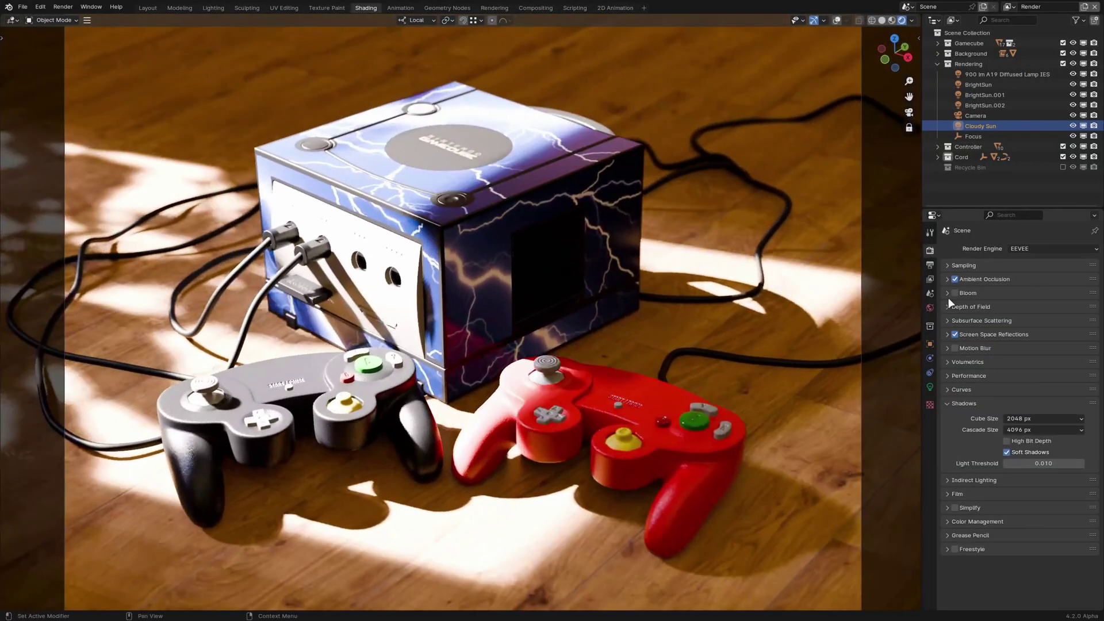
- Switch the render engine to EEVEE-Next, then to Cycles, orbiting around the GameCube after each change
click(1042, 248)
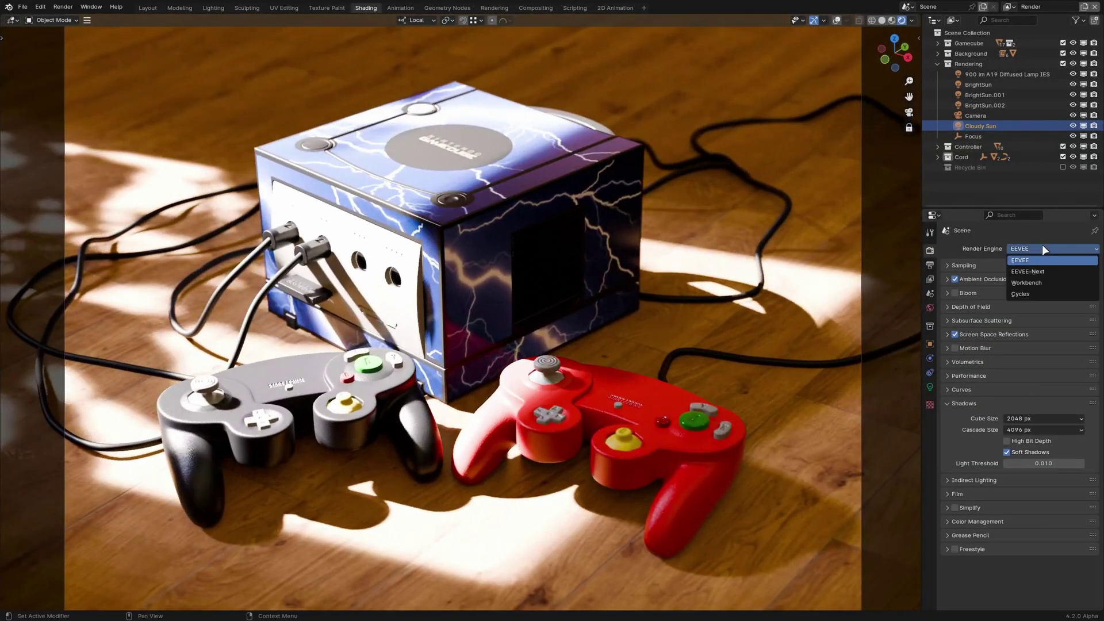
click(1035, 268)
middle_drag(611, 338, 558, 357)
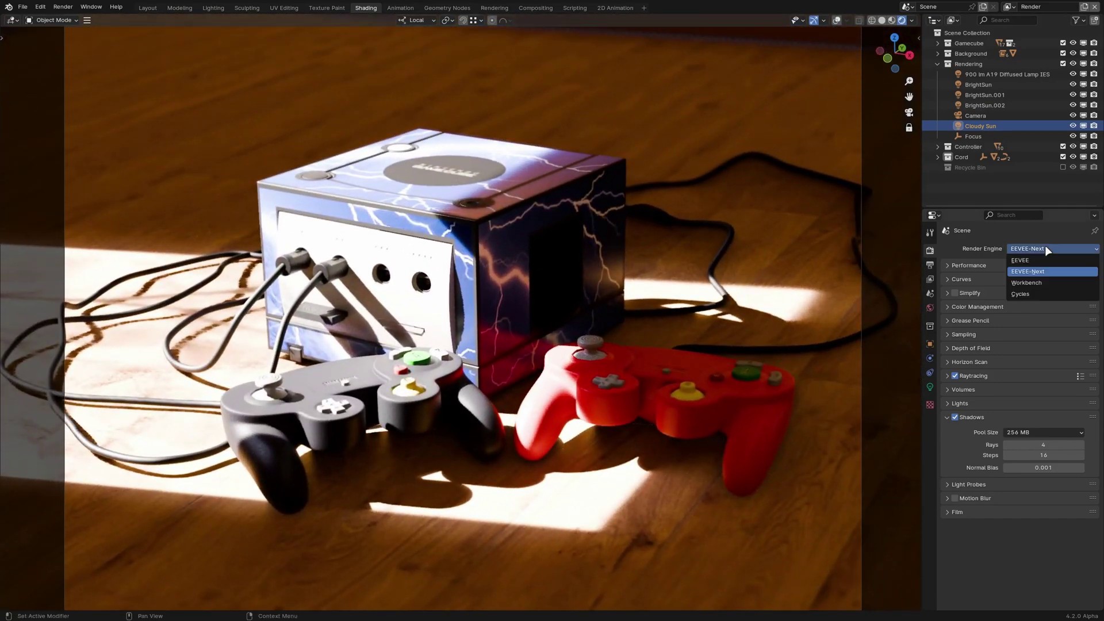
click(1033, 292)
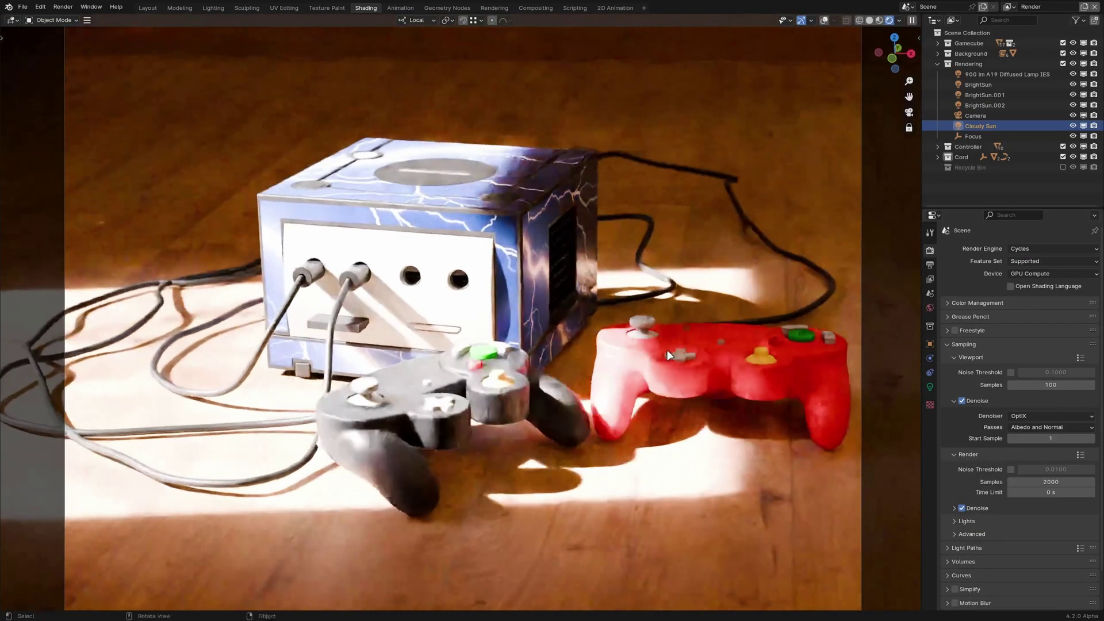
middle_drag(667, 350, 626, 300)
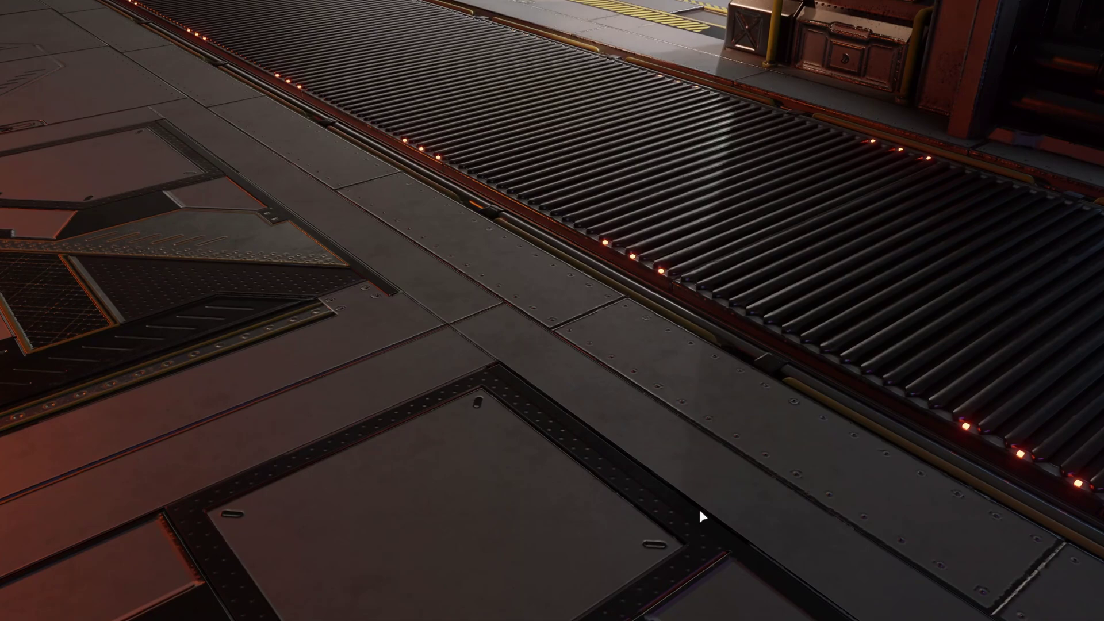